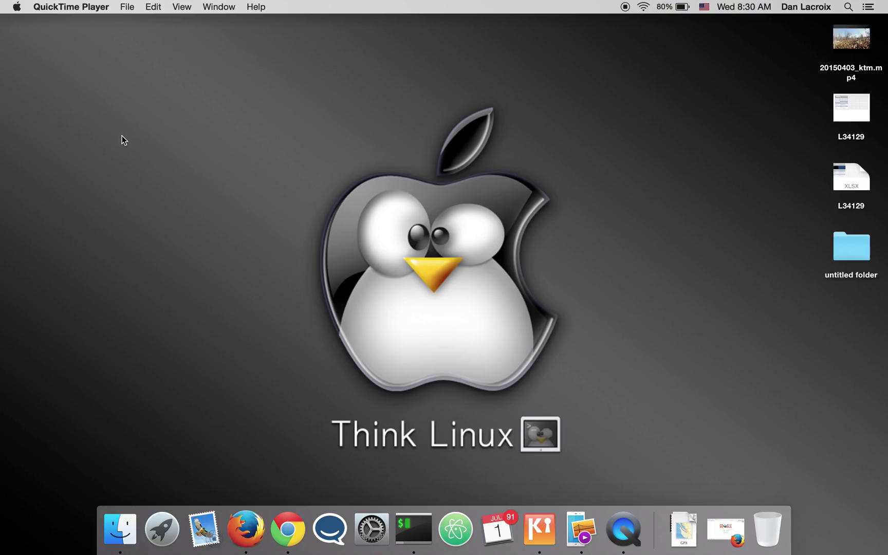
# - Open Google Earth and dismiss its 10th birthday welcome window
pyautogui.press('super+space')
pyautogui.write('goog')
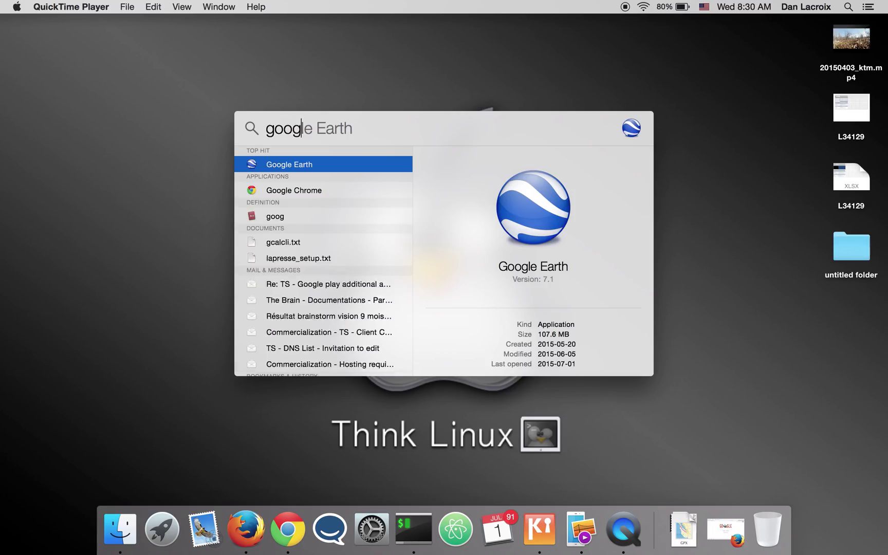
pyautogui.press('Return')
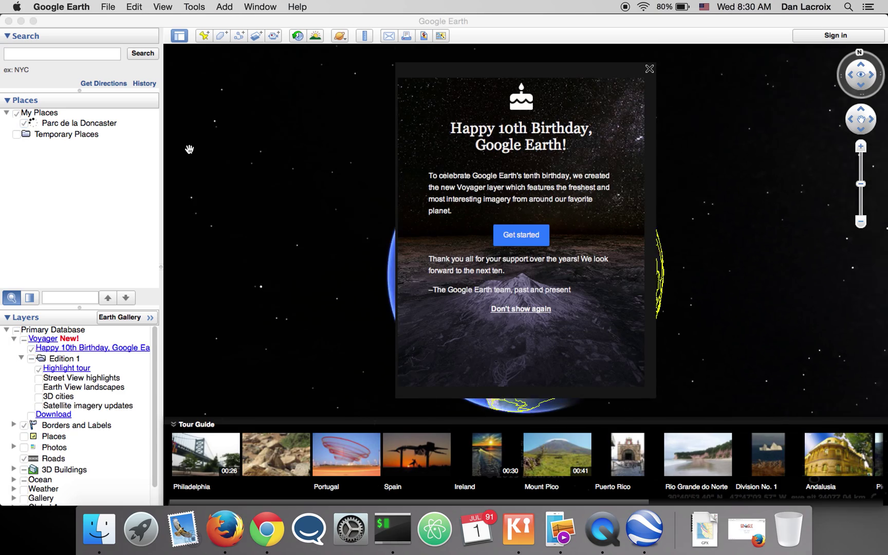
pyautogui.click(647, 66)
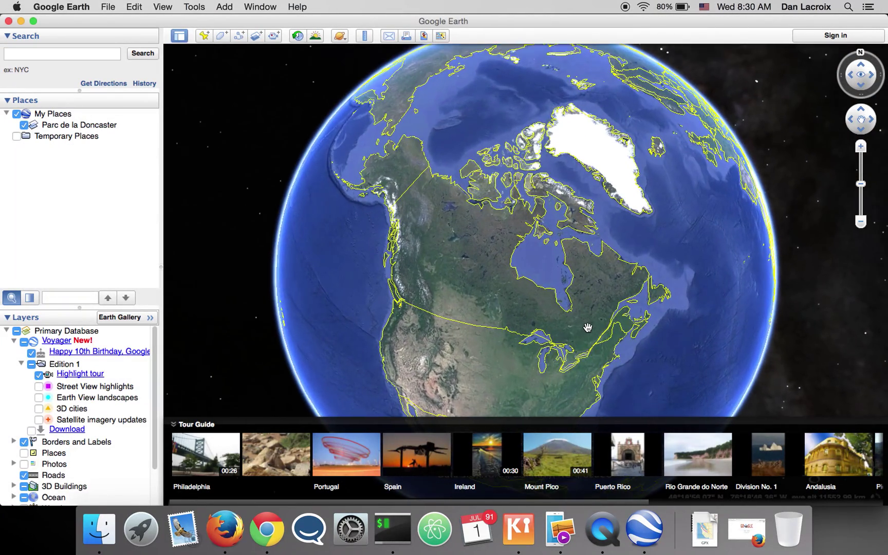
# - Go to the Parc de la Doncaster map overlay saved in My Places
pyautogui.scroll(5, 587, 328)
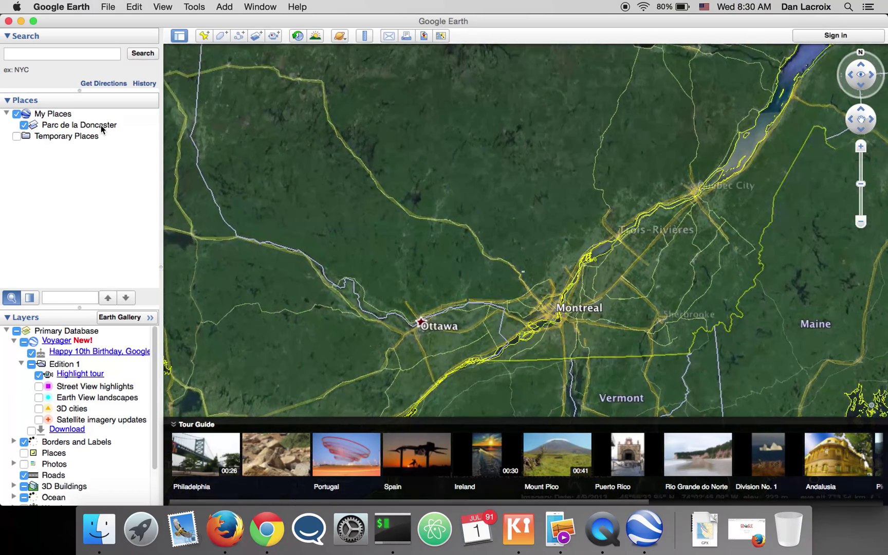
pyautogui.click(100, 125)
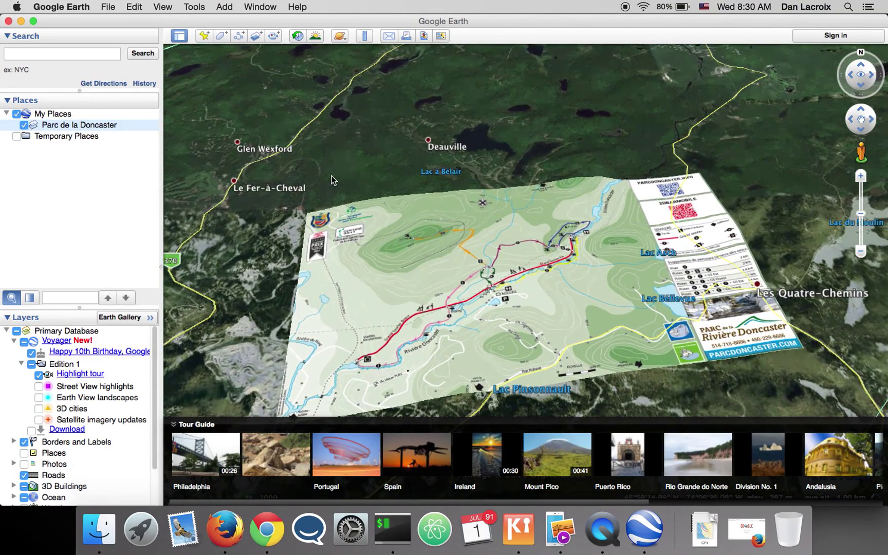
pyautogui.moveTo(329, 175); pyautogui.dragTo(425, 175)
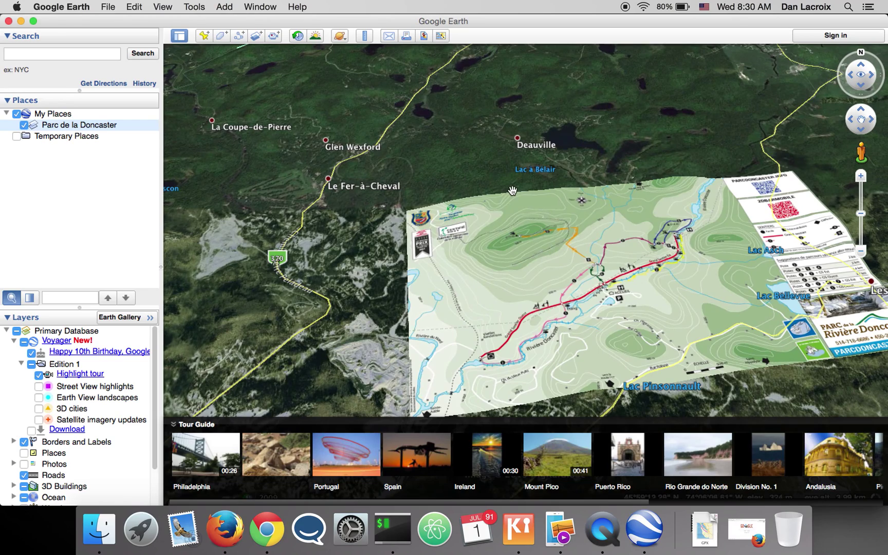
pyautogui.scroll(3, 513, 190)
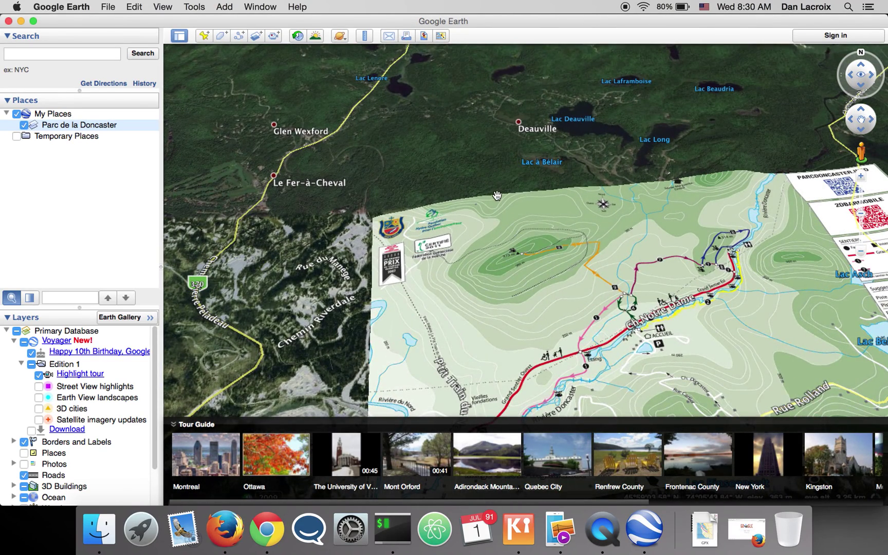
# - Add a new path under Temporary Places and trace its first stretch from the Accueil area north to the start of the purple trail
pyautogui.rightClick(90, 137)
pyautogui.moveTo(133, 146)
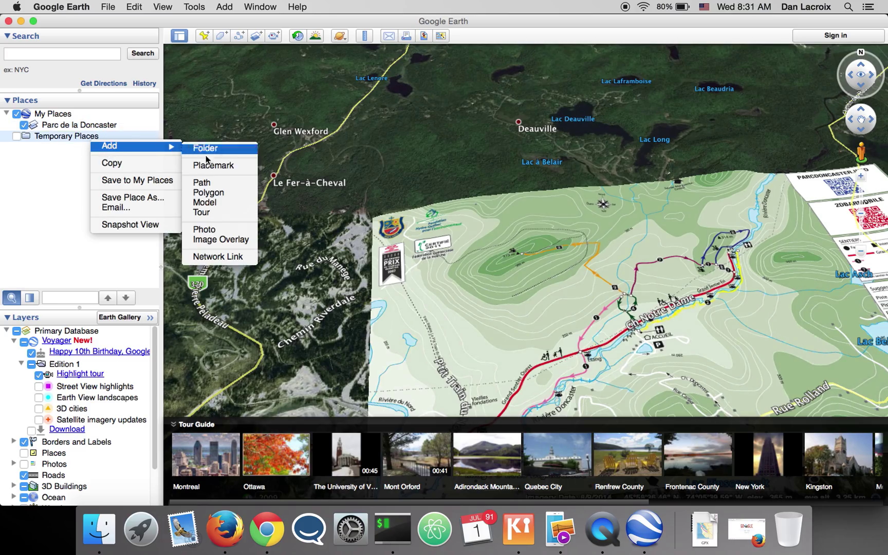
pyautogui.click(208, 182)
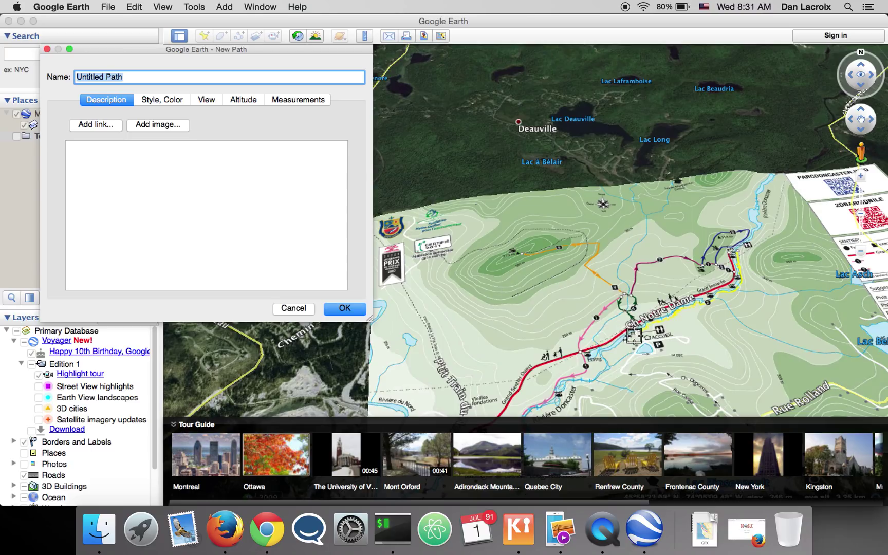
pyautogui.click(630, 329)
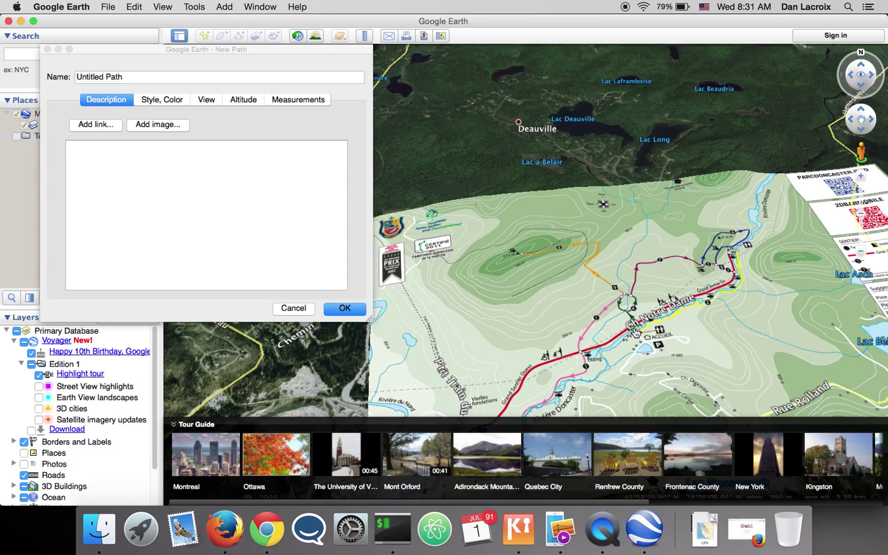
pyautogui.click(637, 331)
pyautogui.click(634, 305)
pyautogui.click(630, 296)
pyautogui.click(634, 281)
pyautogui.click(634, 268)
pyautogui.click(638, 264)
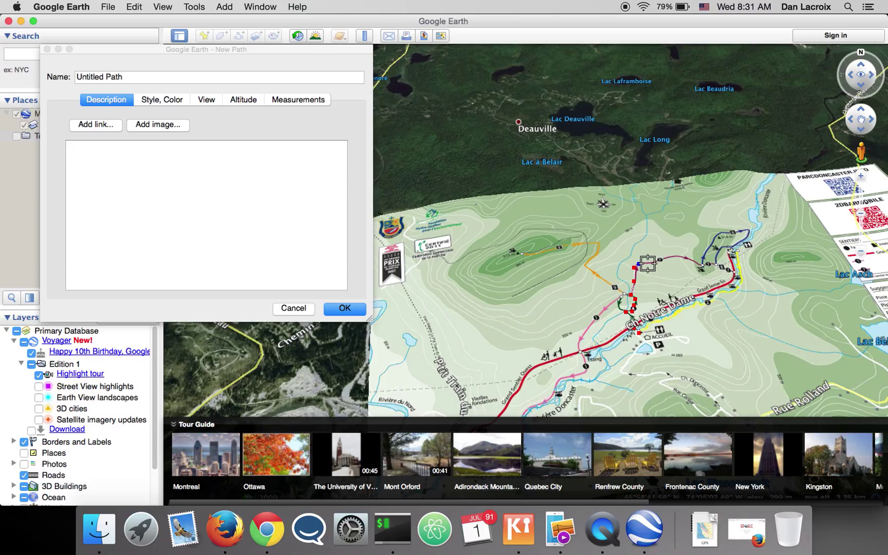
pyautogui.click(647, 265)
# - Continue the path freehand along the purple trail, then add points east towards the river
pyautogui.moveTo(647, 264); pyautogui.dragTo(702, 265)
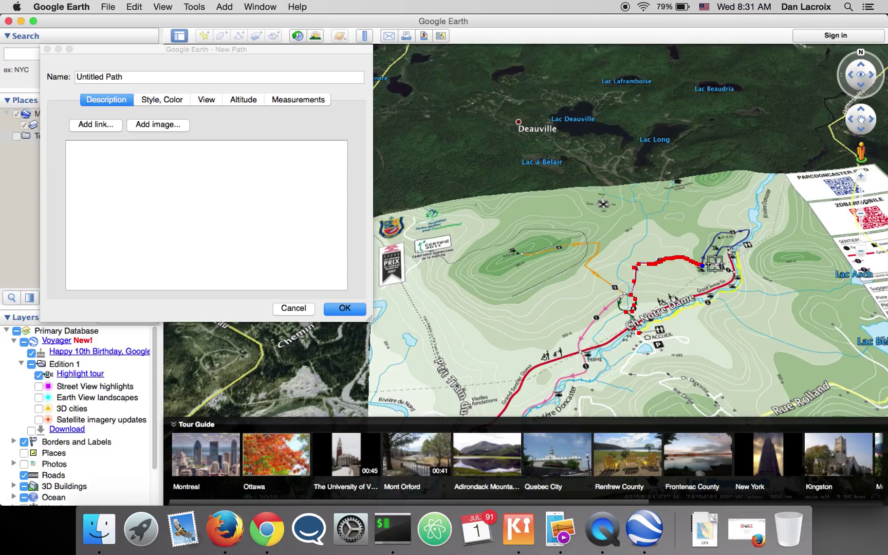
pyautogui.click(707, 263)
pyautogui.click(716, 263)
pyautogui.click(723, 267)
pyautogui.click(729, 269)
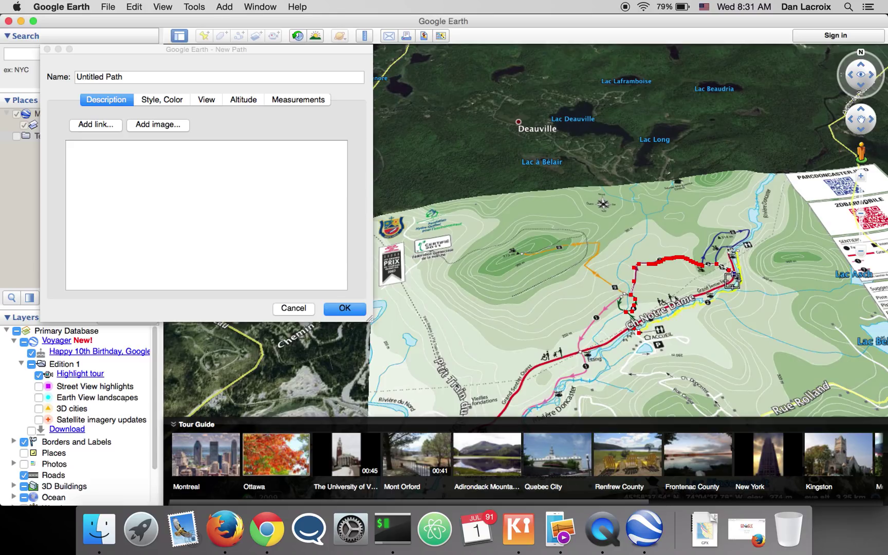
# - Trace the path's return stretch southwest along the river trail back towards the Accueil area
pyautogui.click(732, 280)
pyautogui.click(720, 289)
pyautogui.click(711, 302)
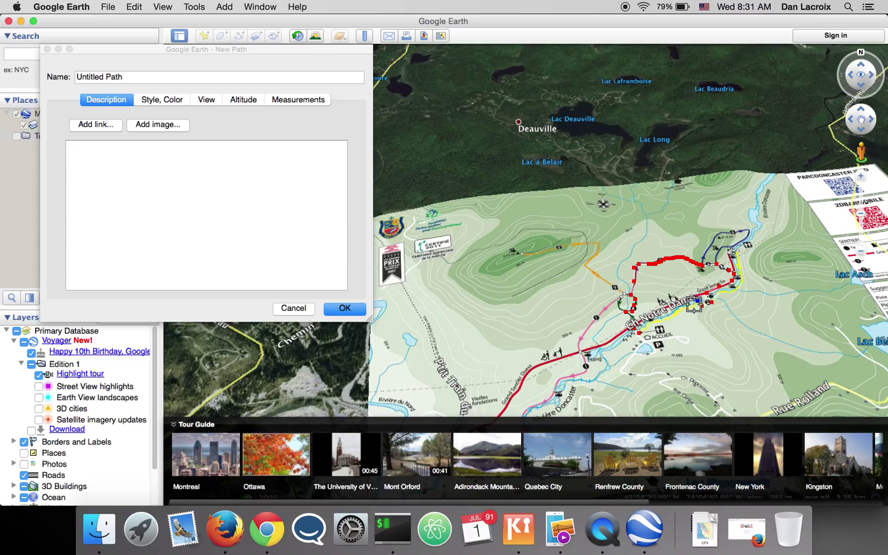
pyautogui.click(692, 307)
pyautogui.click(682, 309)
pyautogui.click(673, 315)
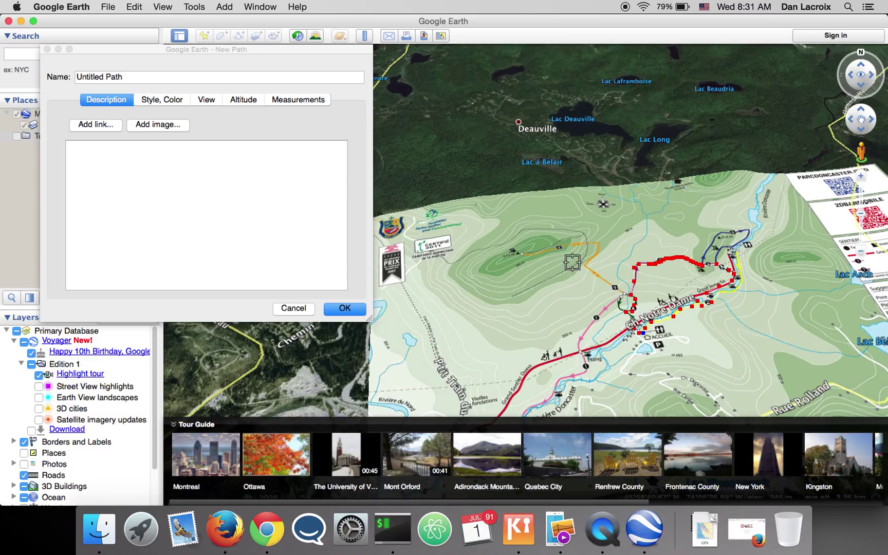
# - Name the new path "test" and set its line width to 6.0
pyautogui.doubleClick(175, 77)
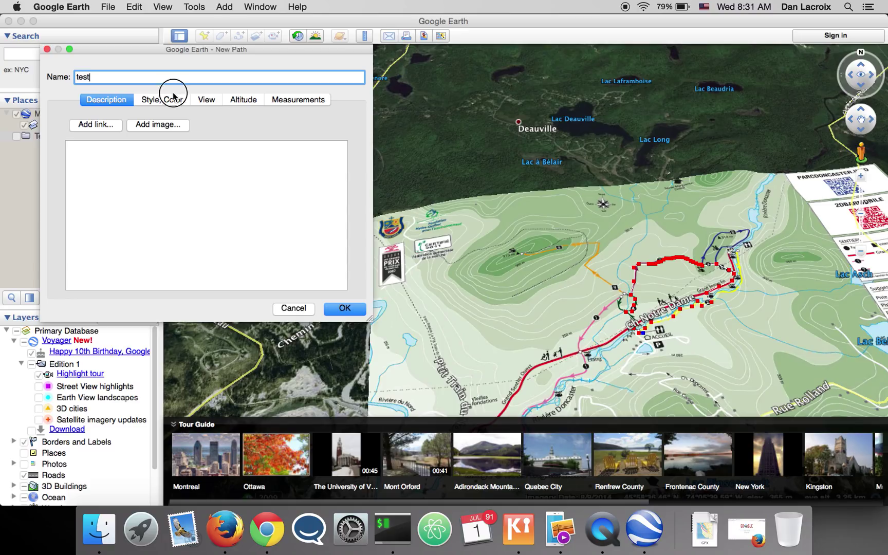
pyautogui.click(173, 100)
pyautogui.click(158, 143)
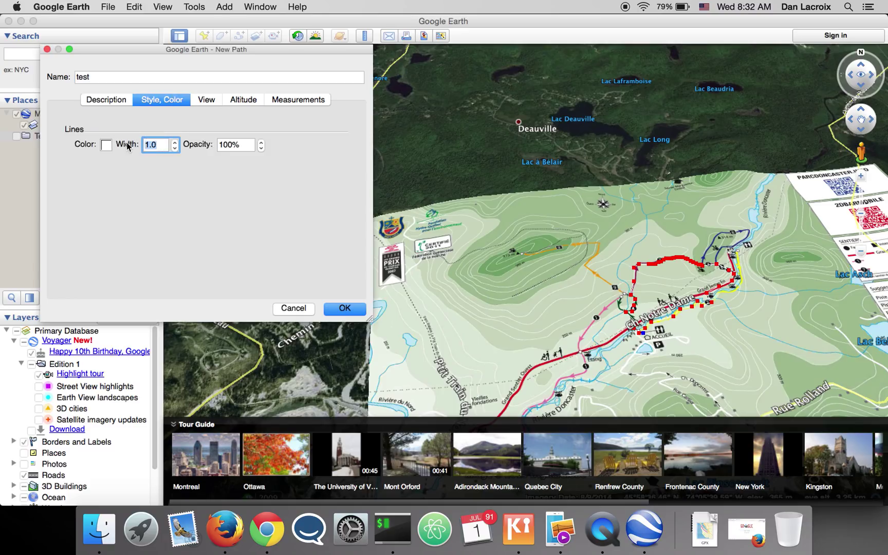
pyautogui.write('6')
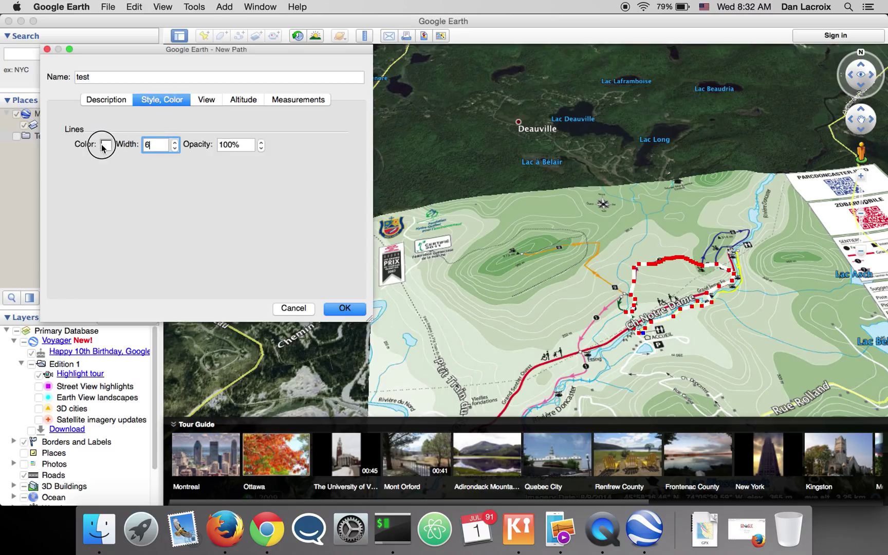
# - Give the path a blue line color and finish creating it
pyautogui.click(106, 144)
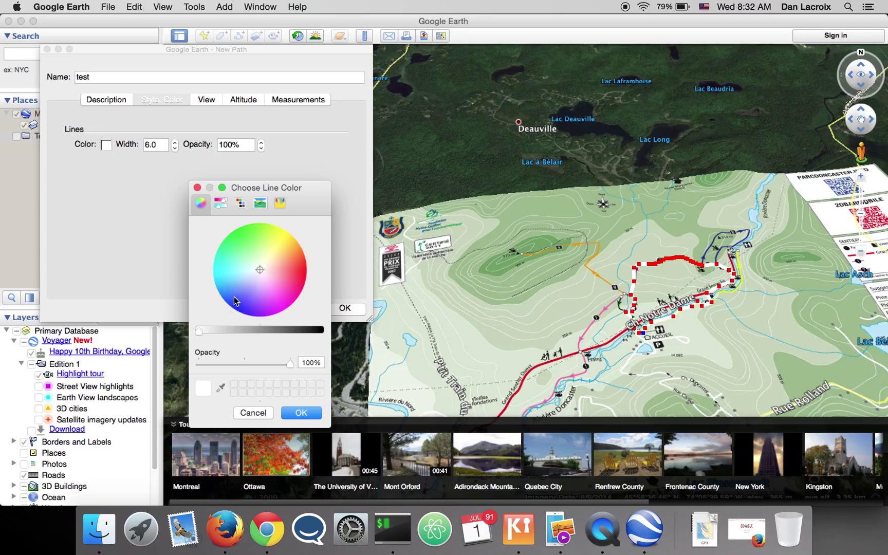
pyautogui.click(236, 292)
pyautogui.click(315, 414)
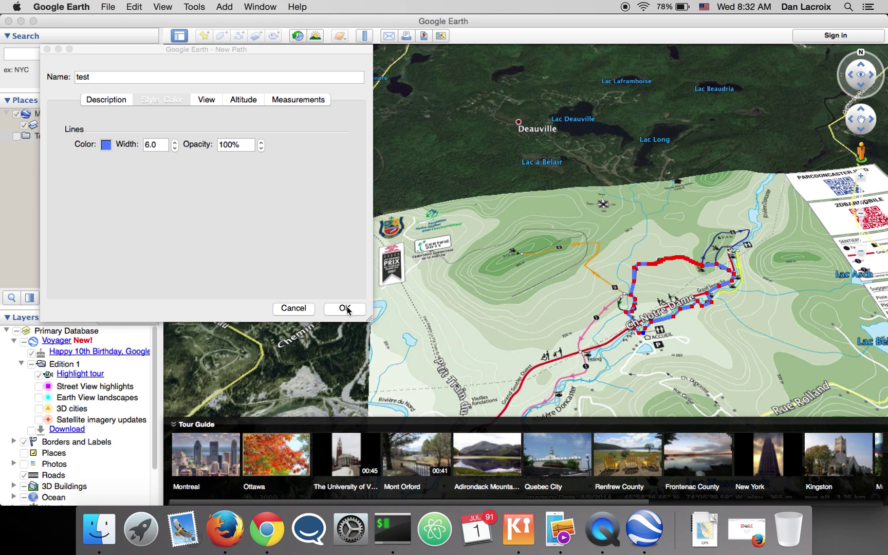
pyautogui.click(345, 308)
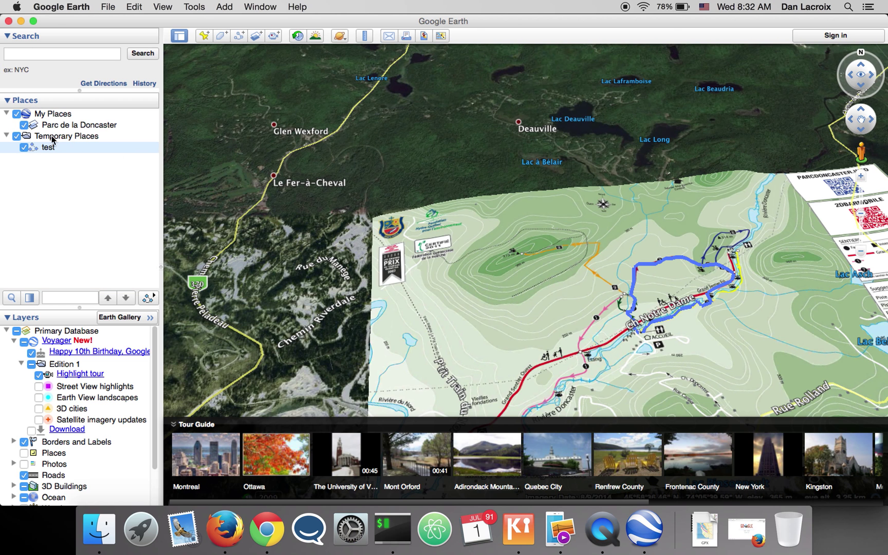
# - Hide the Parc de la Doncaster overlay and inspect the blue path on the satellite imagery
pyautogui.click(23, 126)
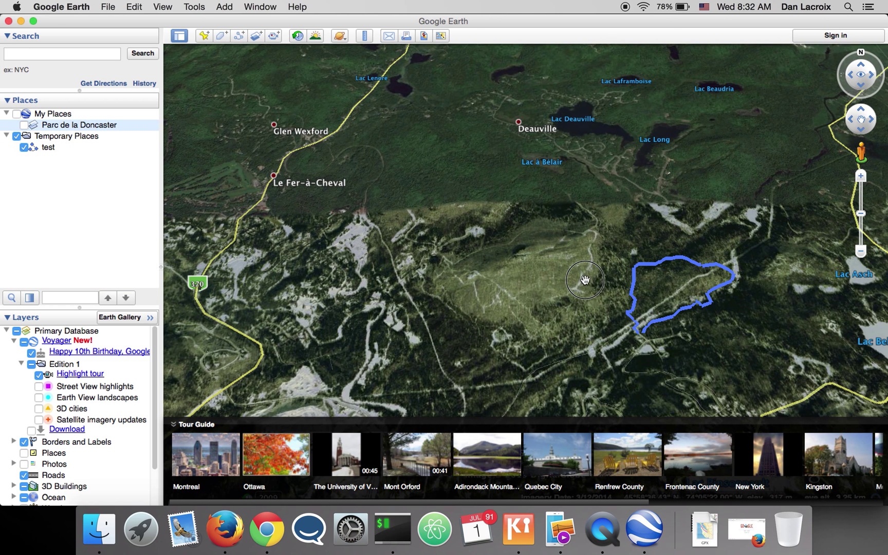
pyautogui.moveTo(573, 279); pyautogui.dragTo(485, 277)
pyautogui.scroll(3, 559, 283)
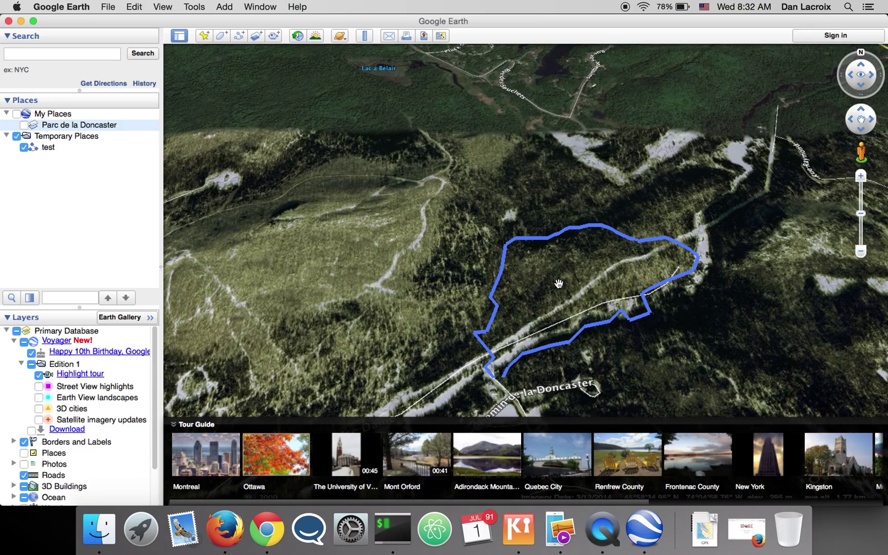
# - Save the test path to the Desktop as a Kml file named "test"
pyautogui.rightClick(55, 150)
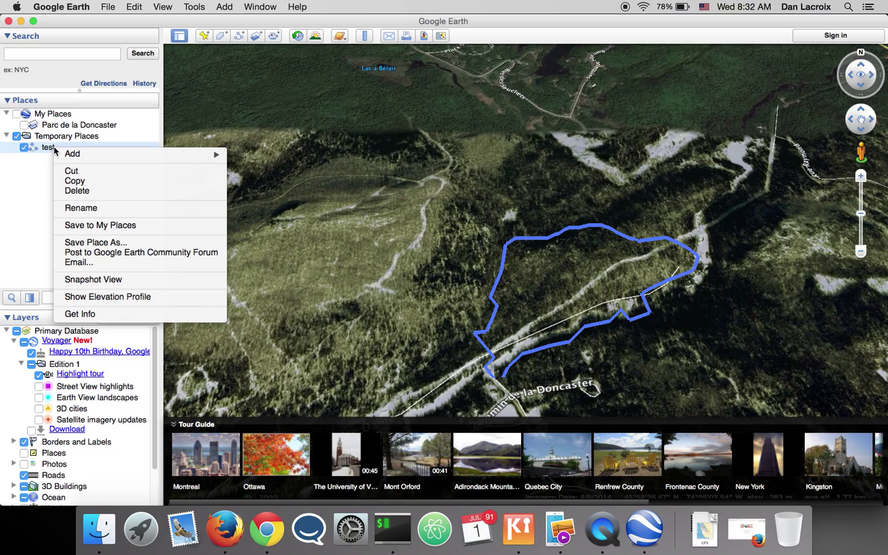
pyautogui.click(110, 244)
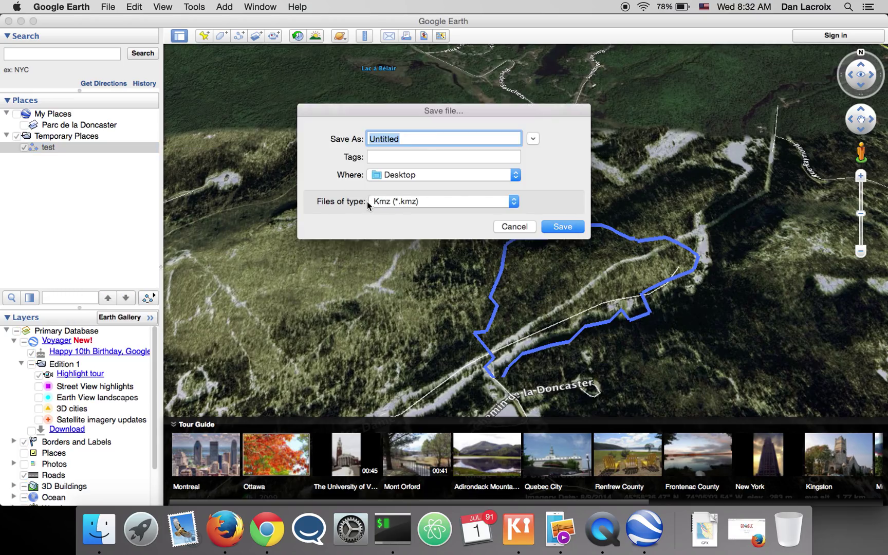
pyautogui.click(400, 201)
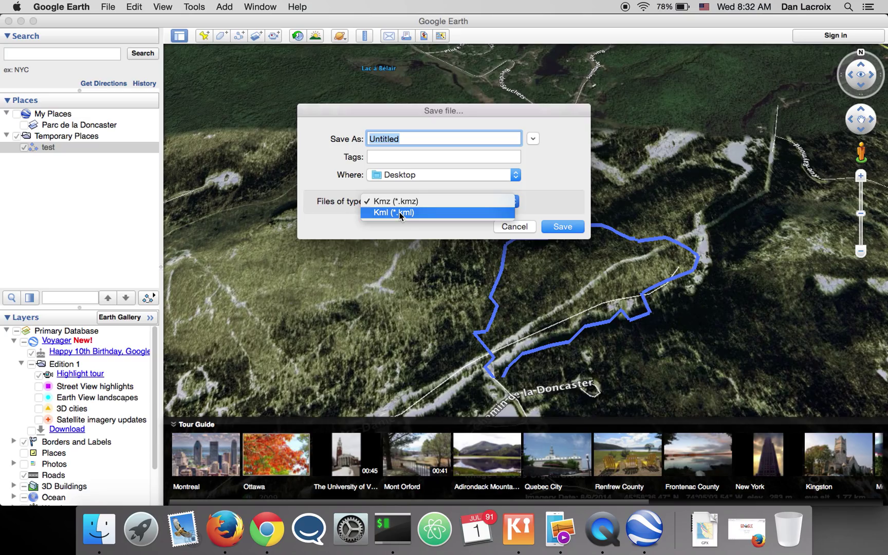
pyautogui.click(400, 212)
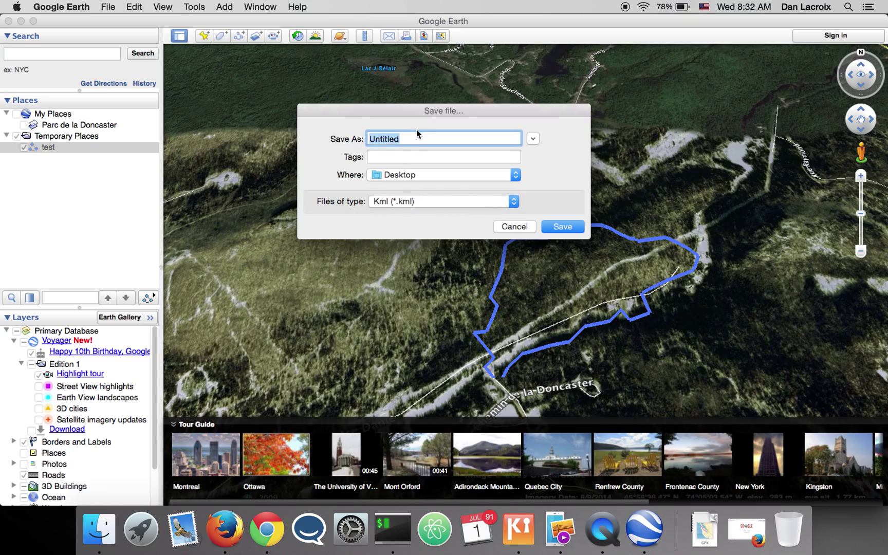
pyautogui.write('test')
pyautogui.click(569, 229)
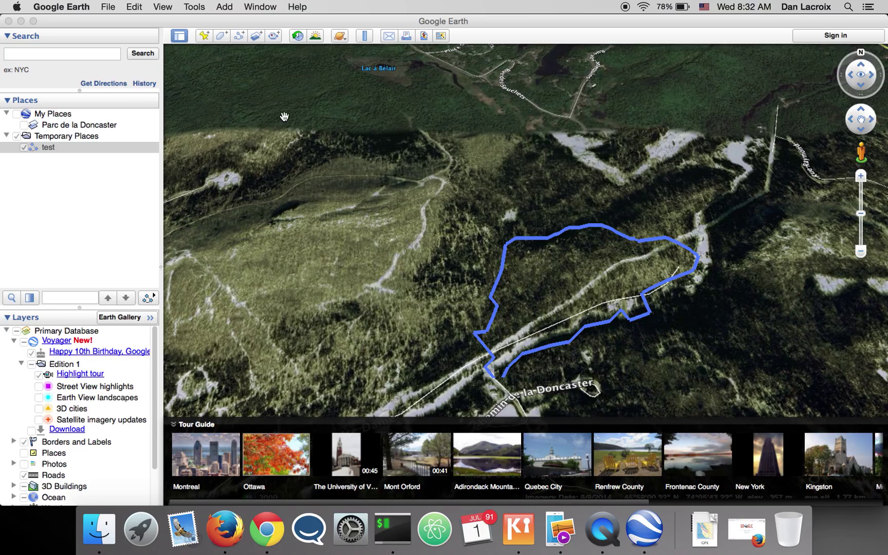
# - Close Google Earth without saving the Temporary Places items to My Places
pyautogui.click(8, 22)
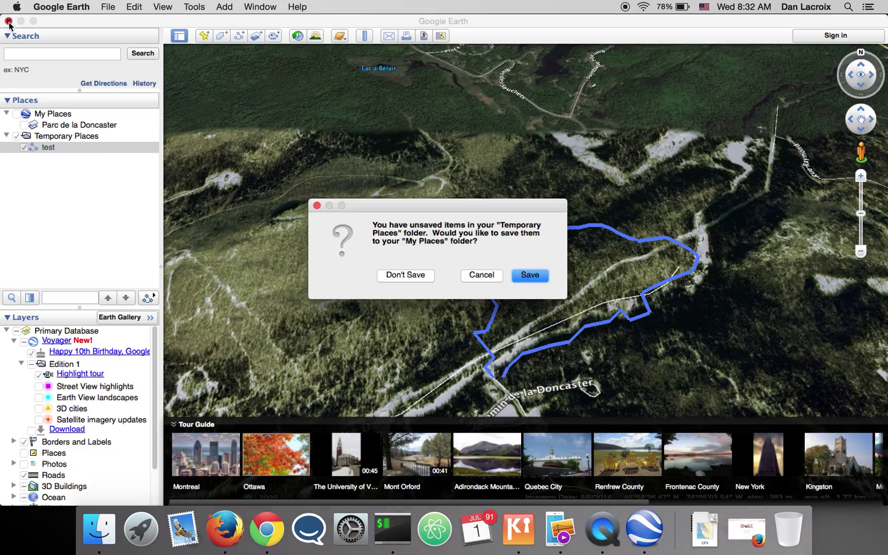
pyautogui.click(413, 280)
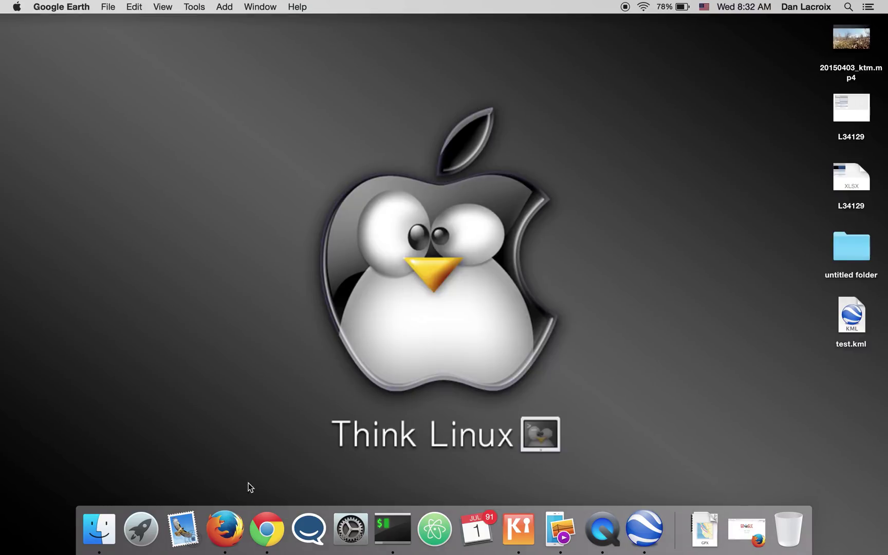
# - Switch to Firefox and search Google for "kml to gpx", ignoring the Google Earth crash report and dismissing the search suggestions
pyautogui.click(231, 528)
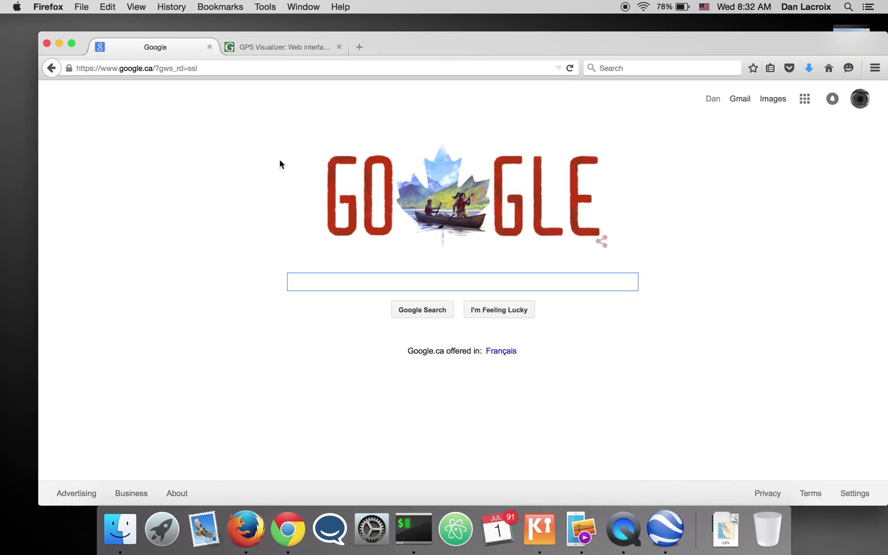
pyautogui.write('kml ')
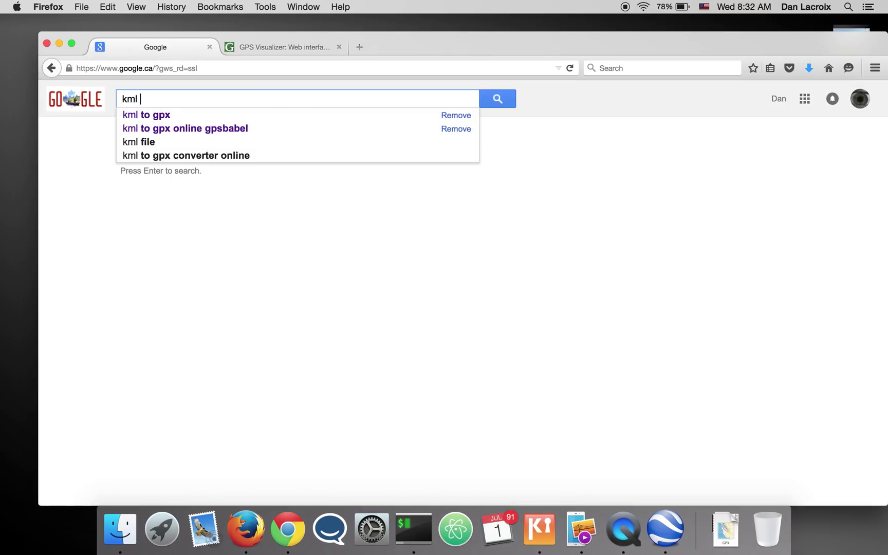
pyautogui.write('to gpx')
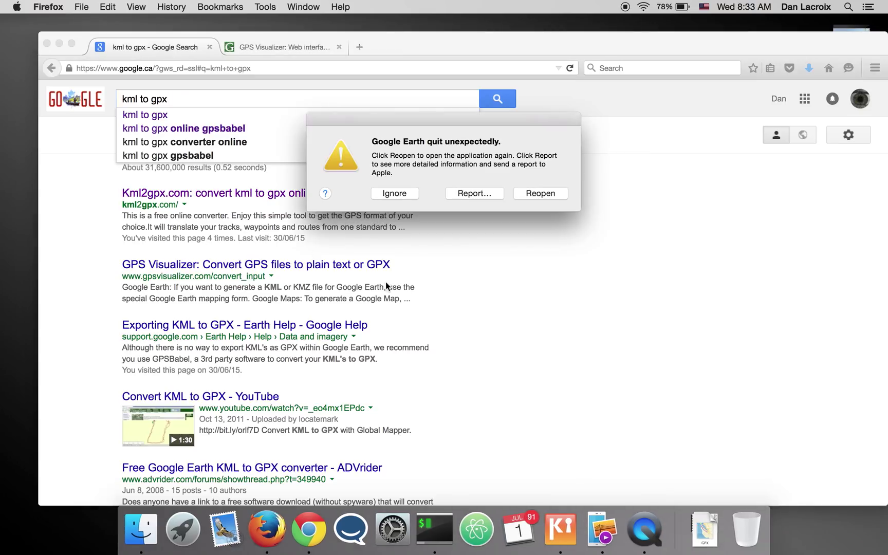
pyautogui.click(403, 195)
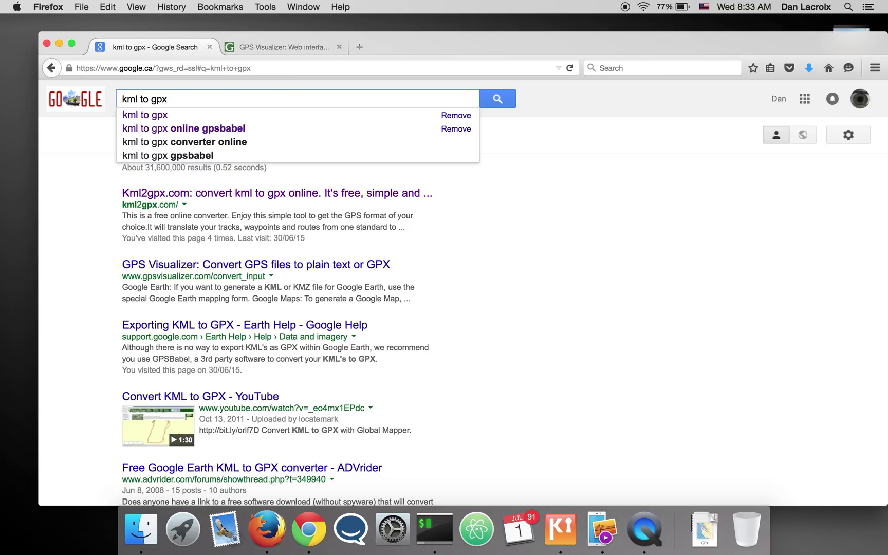
pyautogui.press('Escape')
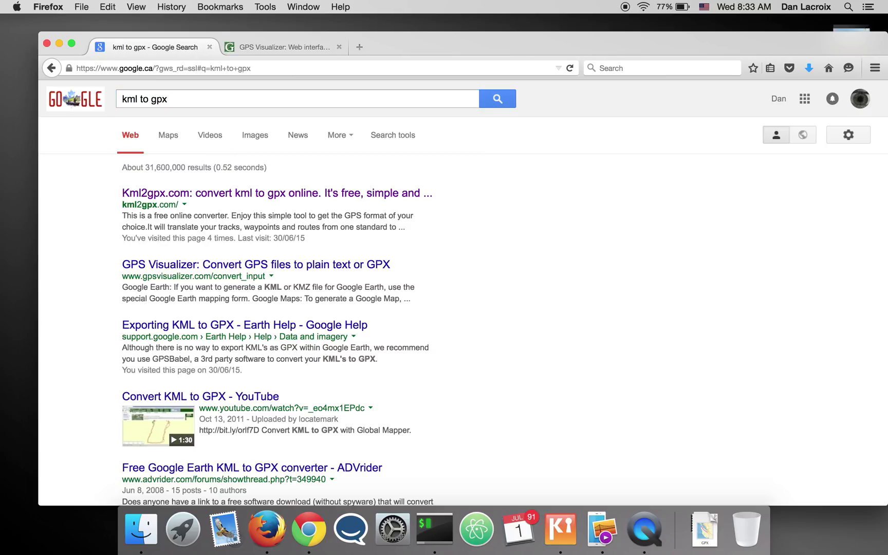
# - Open Kml2gpx.com from the search results and convert test.kml from the Desktop to GPX
pyautogui.click(252, 195)
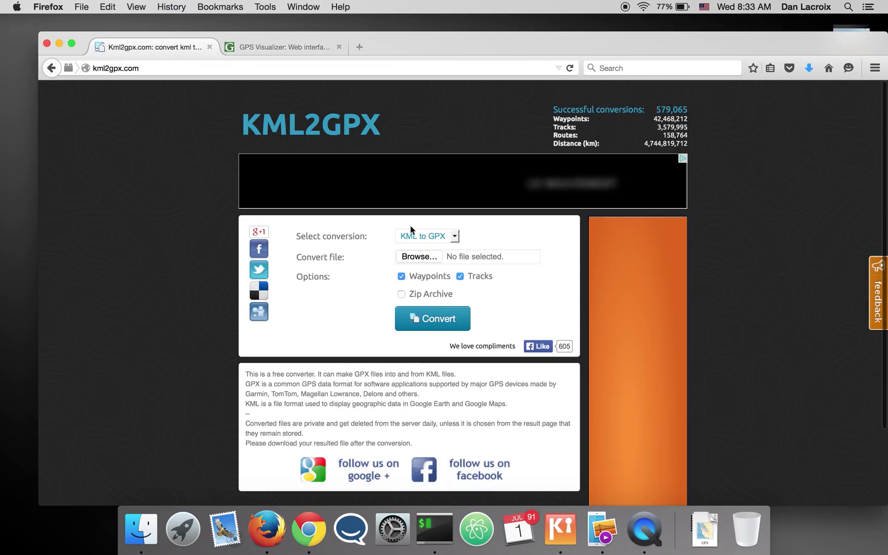
pyautogui.click(418, 257)
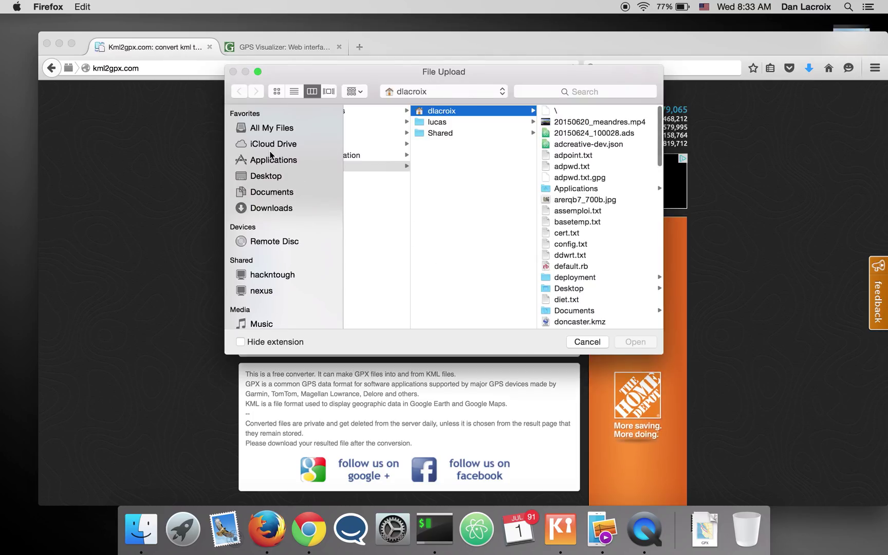
pyautogui.click(272, 192)
pyautogui.click(271, 176)
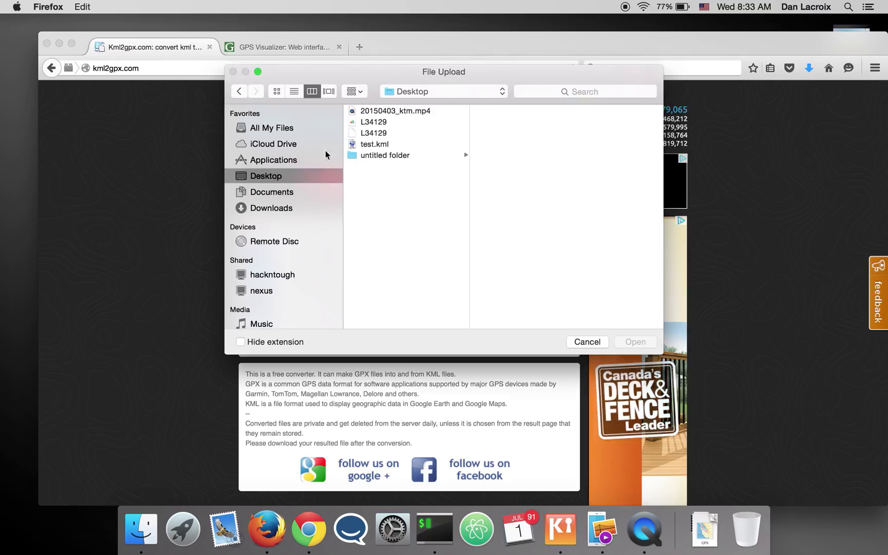
pyautogui.doubleClick(379, 142)
pyautogui.click(429, 316)
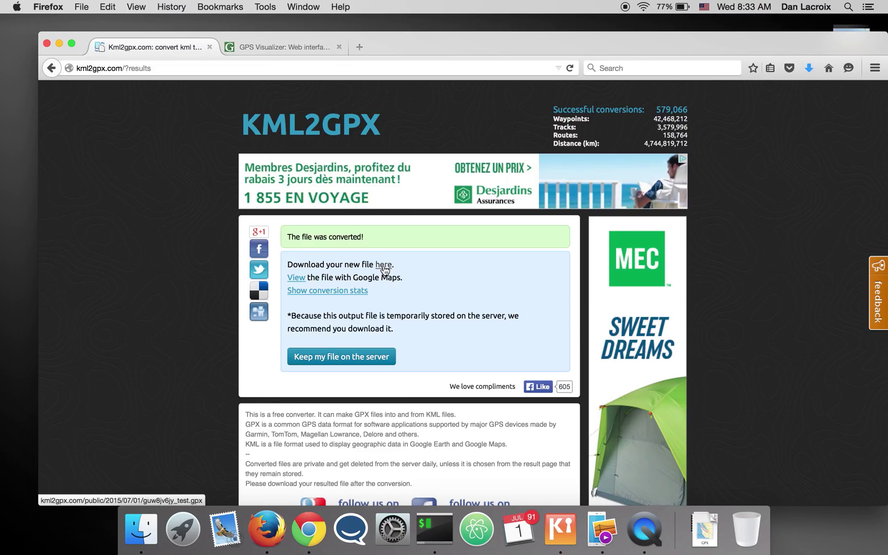
# - Close the Kml2gpx page and, in GPS Visualizer's converter, set the data type to Tracks and the input format to Google Earth (Keyhole) Markup Language
pyautogui.click(209, 47)
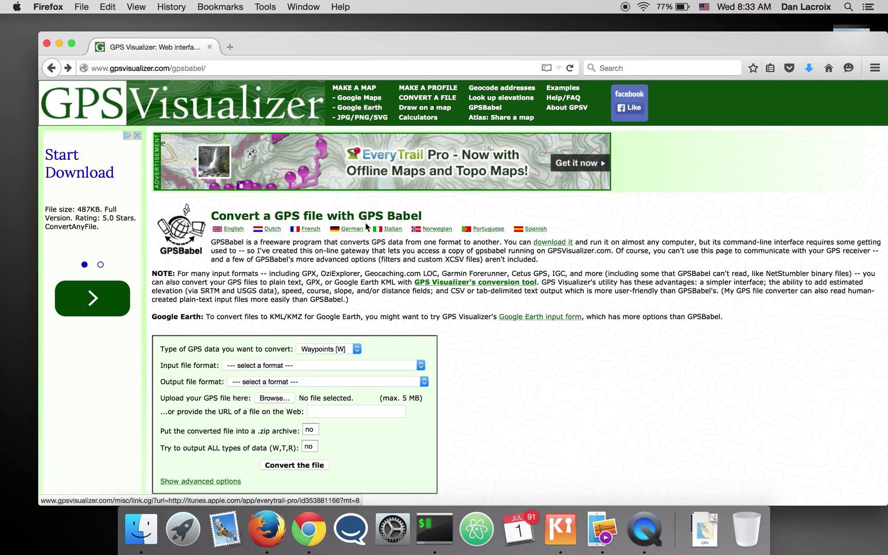
pyautogui.scroll(-4, 519, 290)
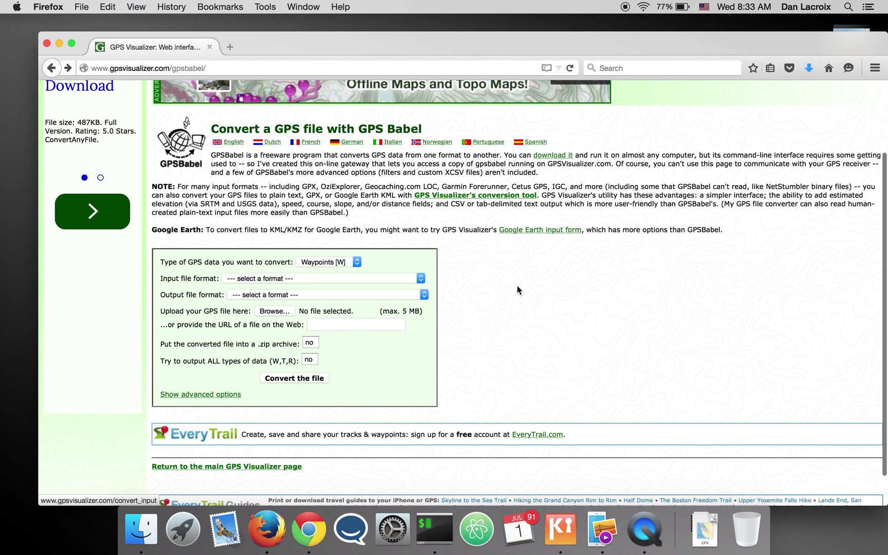
pyautogui.click(342, 261)
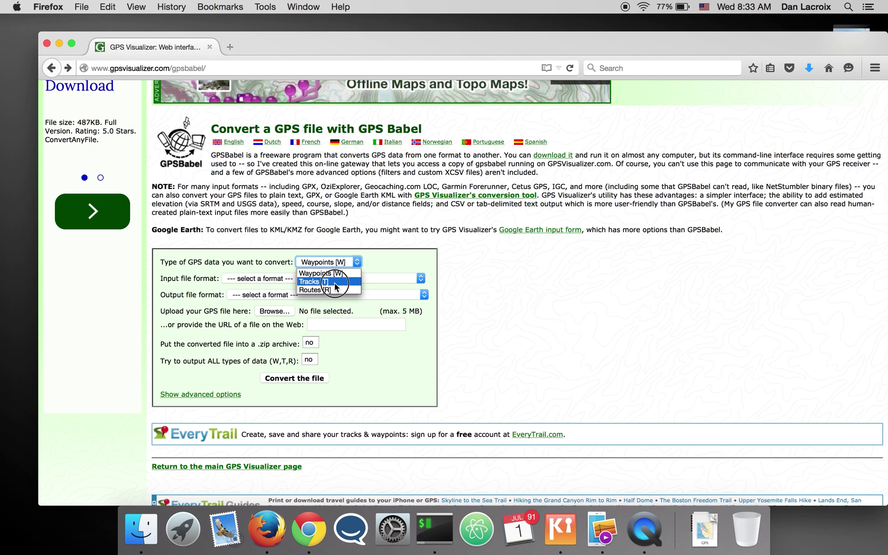
pyautogui.click(335, 282)
pyautogui.click(347, 277)
pyautogui.scroll(-5, 324, 349)
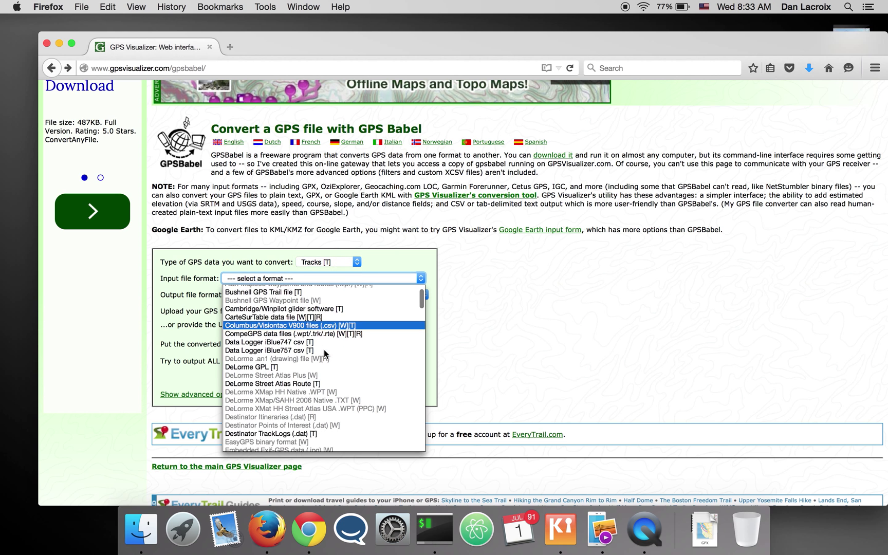
pyautogui.scroll(-5, 324, 349)
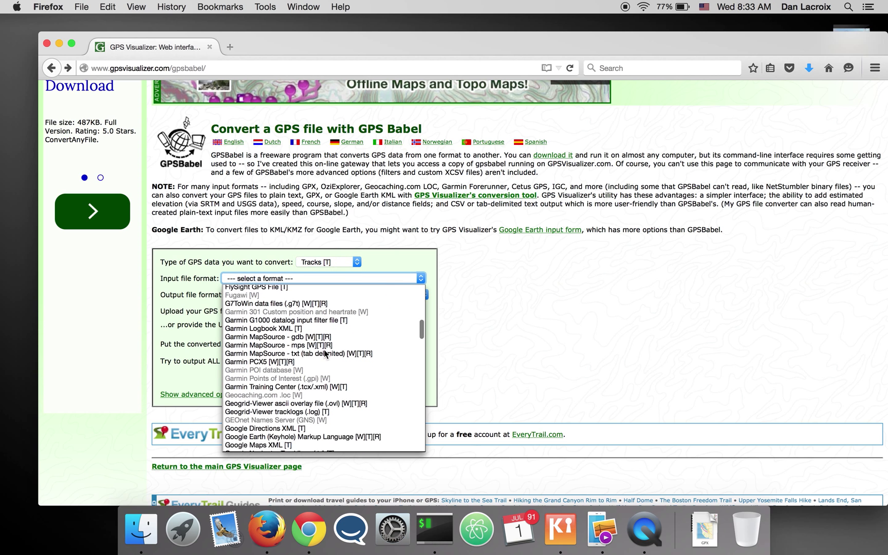
pyautogui.scroll(-1, 323, 359)
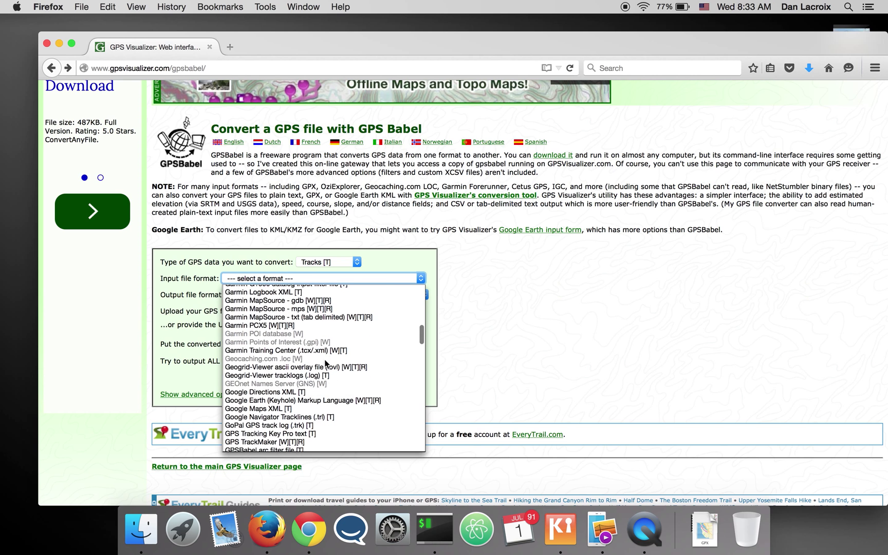
pyautogui.click(335, 398)
# - Set the converter's output file format to GPX XML
pyautogui.click(337, 291)
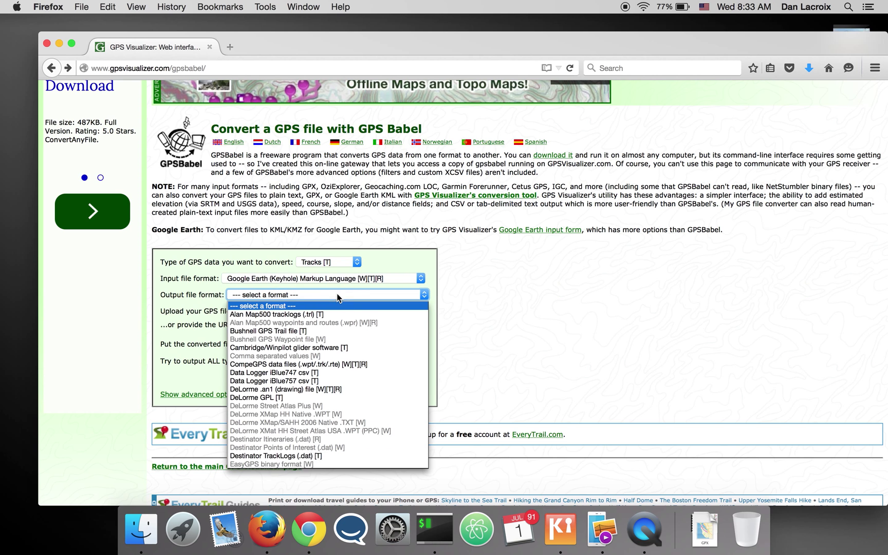
pyautogui.scroll(-5, 331, 411)
pyautogui.scroll(-5, 329, 420)
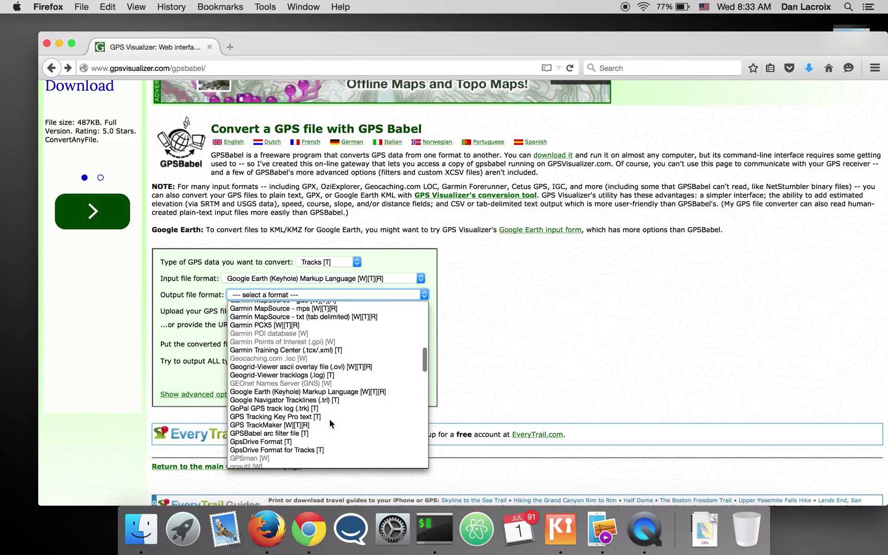
pyautogui.click(277, 465)
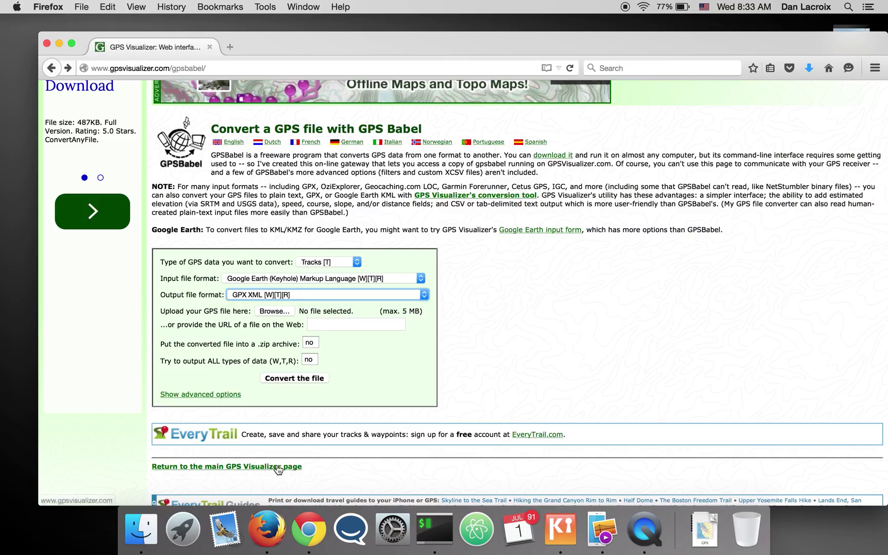
# - Choose test.kml from the Desktop as the upload file and convert it
pyautogui.click(278, 311)
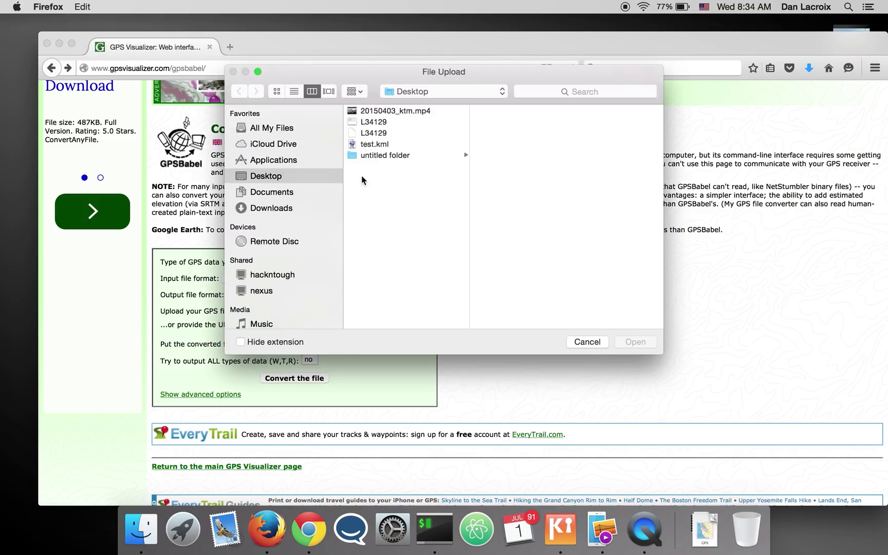
pyautogui.doubleClick(376, 146)
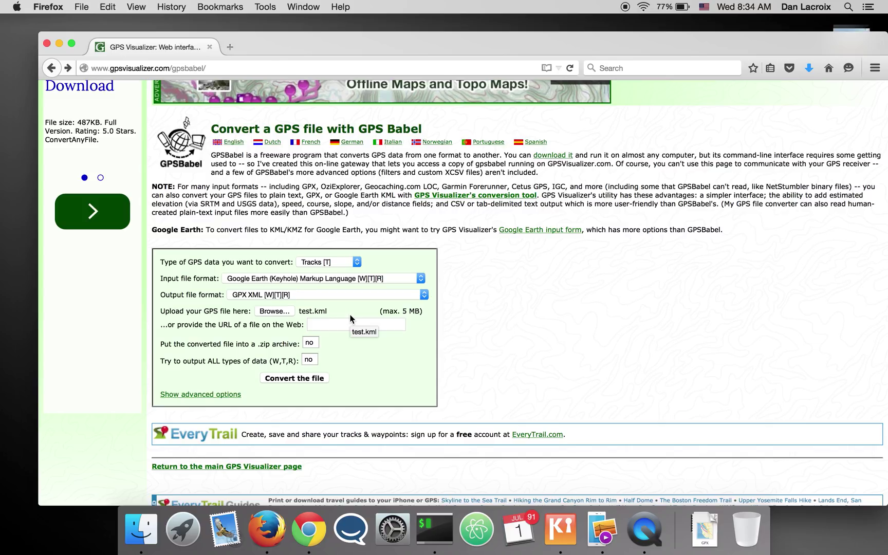
pyautogui.click(298, 377)
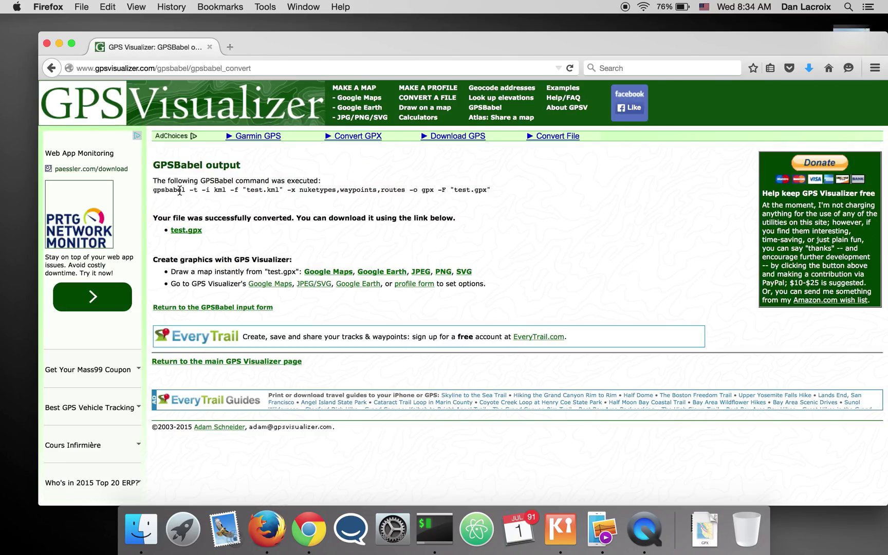
# - Copy the executed GPSBabel command from the output page, switch to iTerm, and change to the Desktop directory
pyautogui.tripleClick(180, 192)
pyautogui.press('super+c')
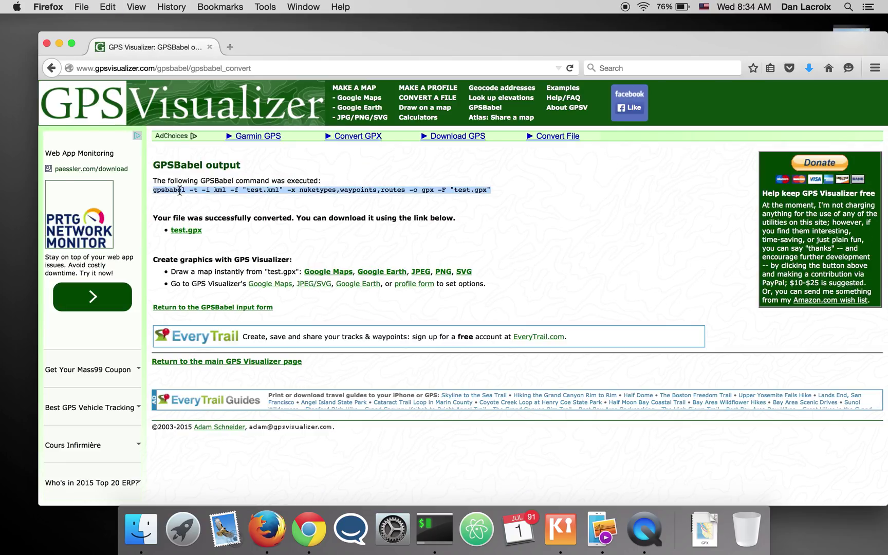
pyautogui.click(434, 524)
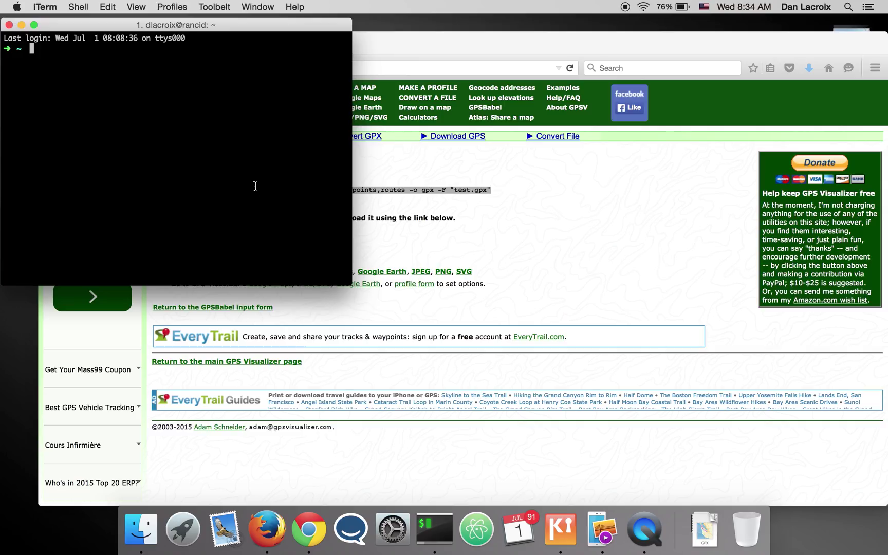
pyautogui.write('cd Desktop/')
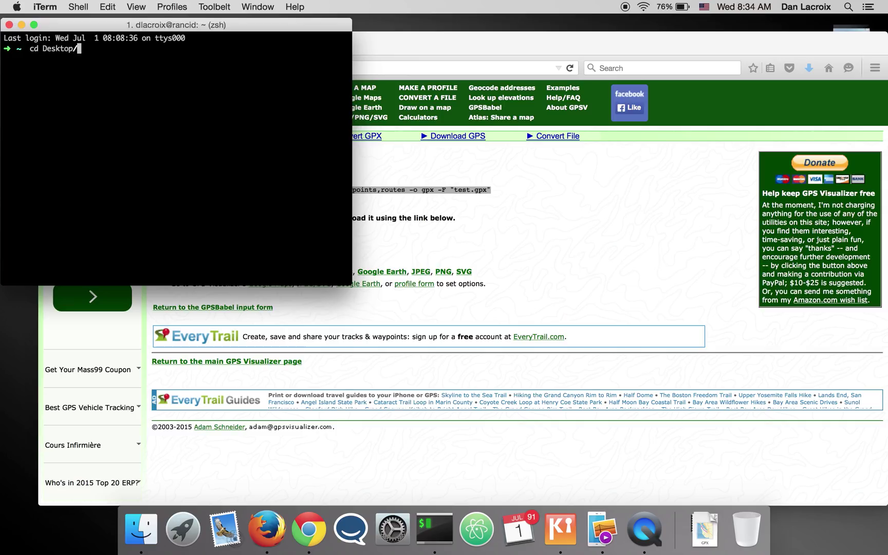
pyautogui.press('Return')
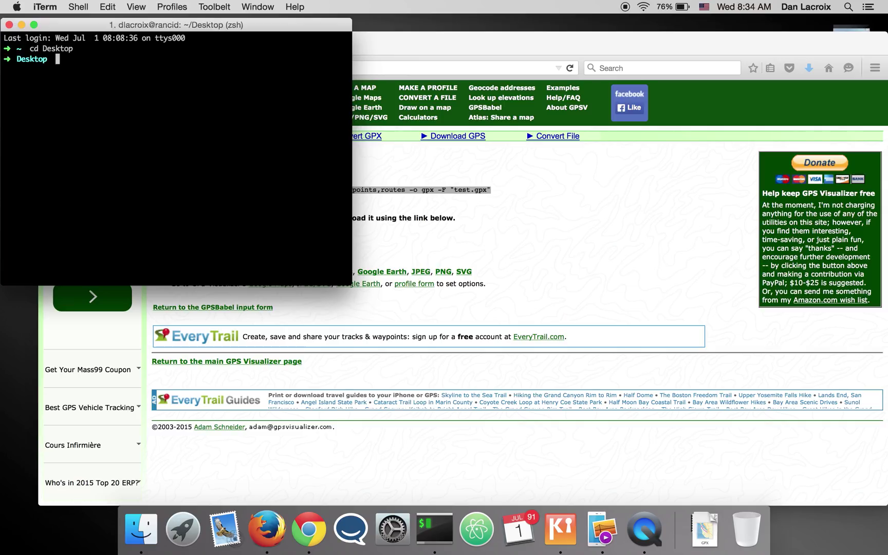
# - Try to convert test.kml to test.gpx with the copied gpsbabel command, and check the directory with ls -ltr
pyautogui.press('super+v')
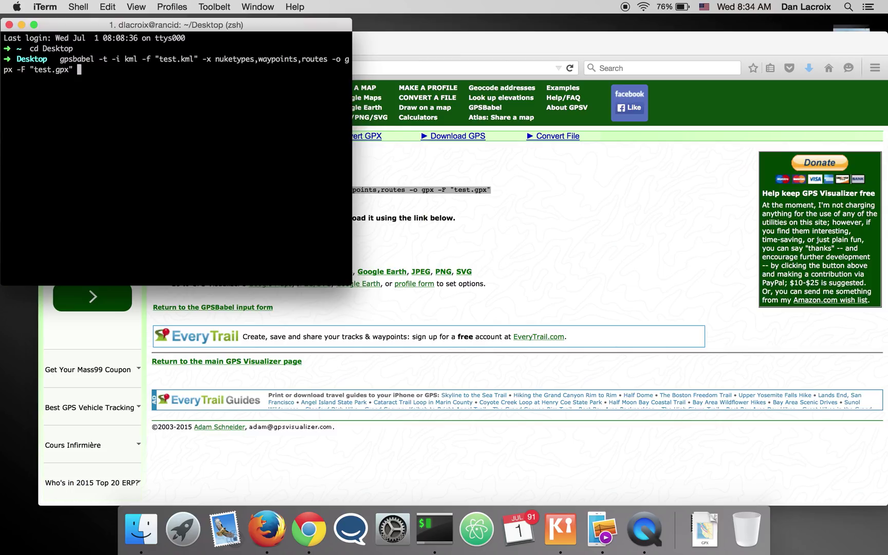
pyautogui.press('Return')
pyautogui.write('ls -ltr')
pyautogui.press('Return')
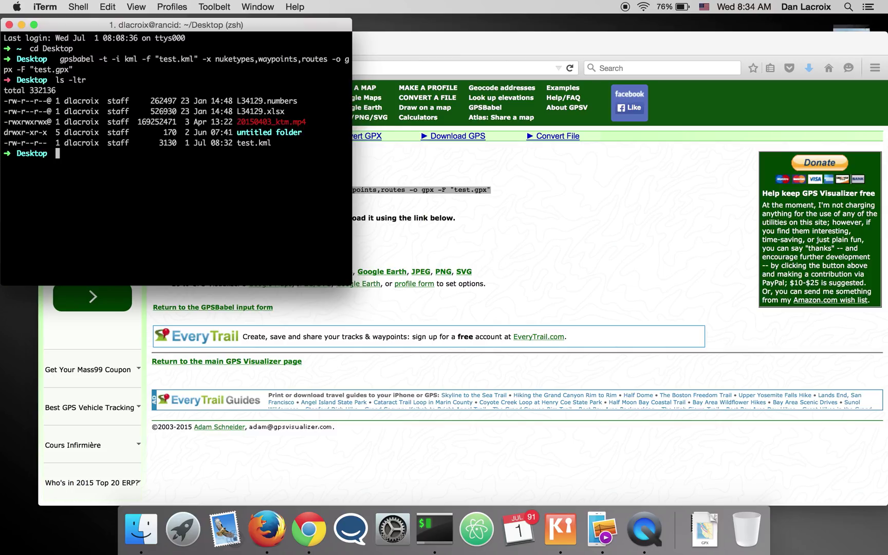
# - Run the same gpsbabel command again and list the directory once more with ls -ltr
pyautogui.press('Up')
pyautogui.press('Up')
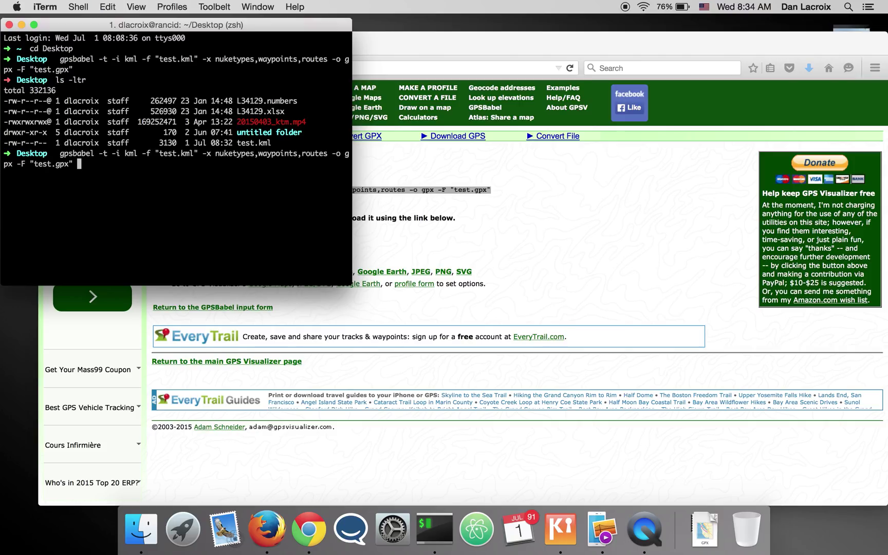
pyautogui.press('Return')
pyautogui.write('ls -ltr')
pyautogui.press('Return')
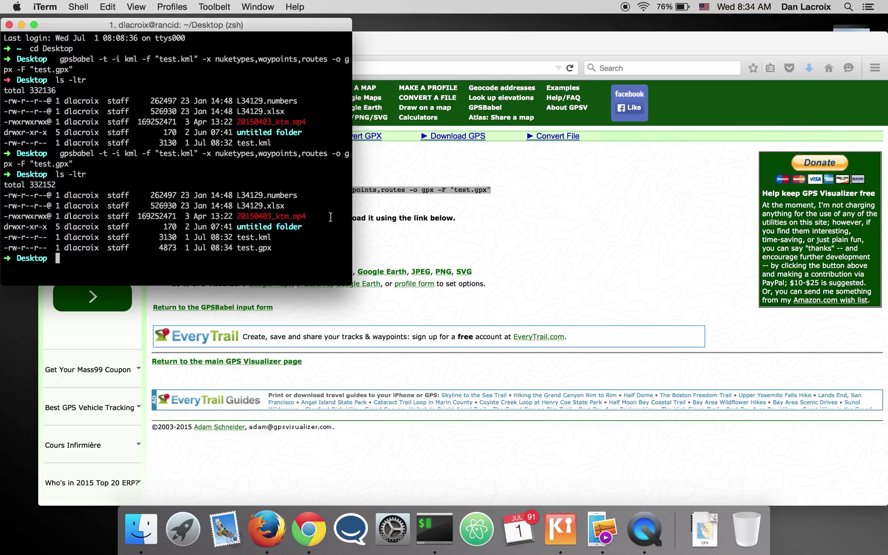
# - Highlight test.gpx in the file listing and the input and output file names in the gpsbabel command
pyautogui.doubleClick(254, 249)
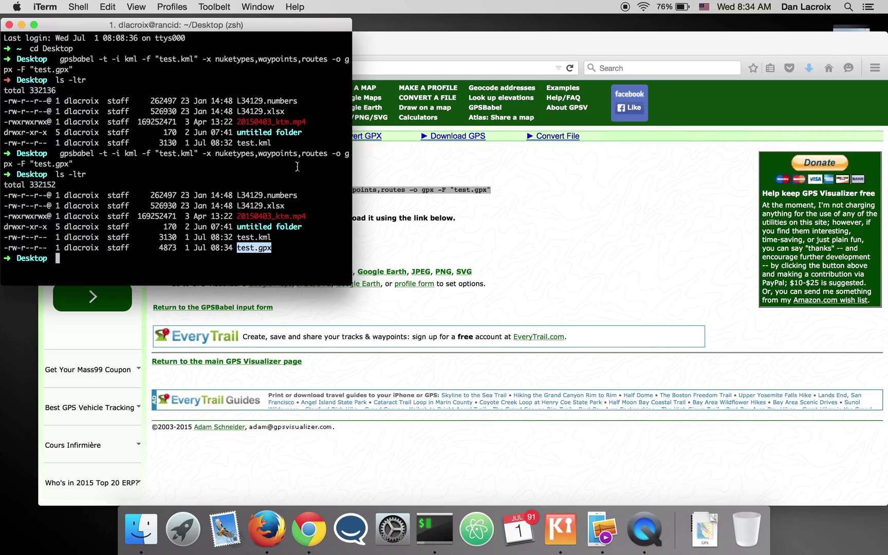
pyautogui.doubleClick(176, 154)
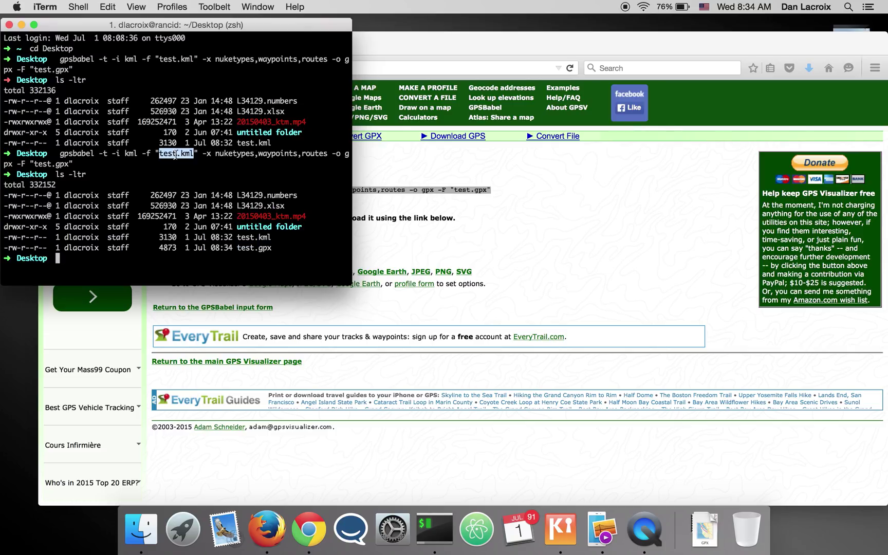
pyautogui.doubleClick(59, 165)
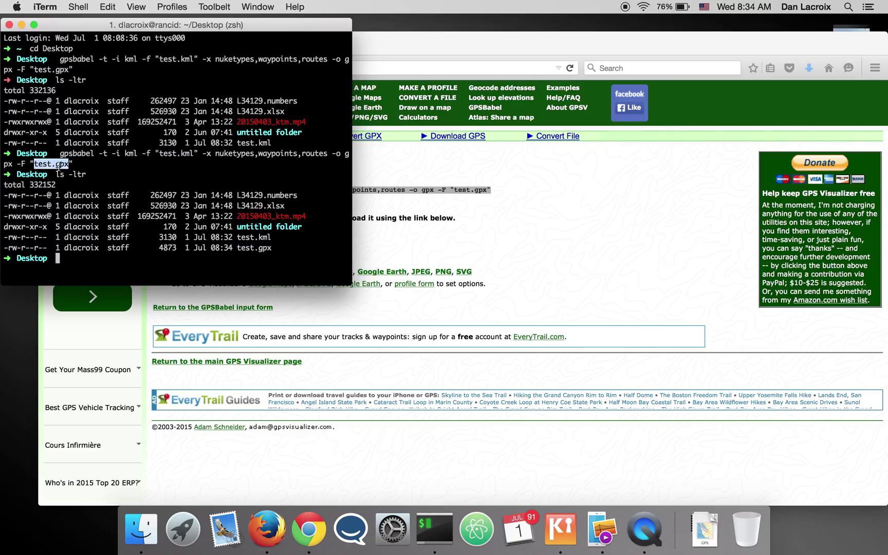
pyautogui.click(231, 265)
# - Launch Google Earth, select the Parc de la Doncaster overlay, and dismiss the 10th birthday welcome message
pyautogui.press('super+space')
pyautogui.write('google')
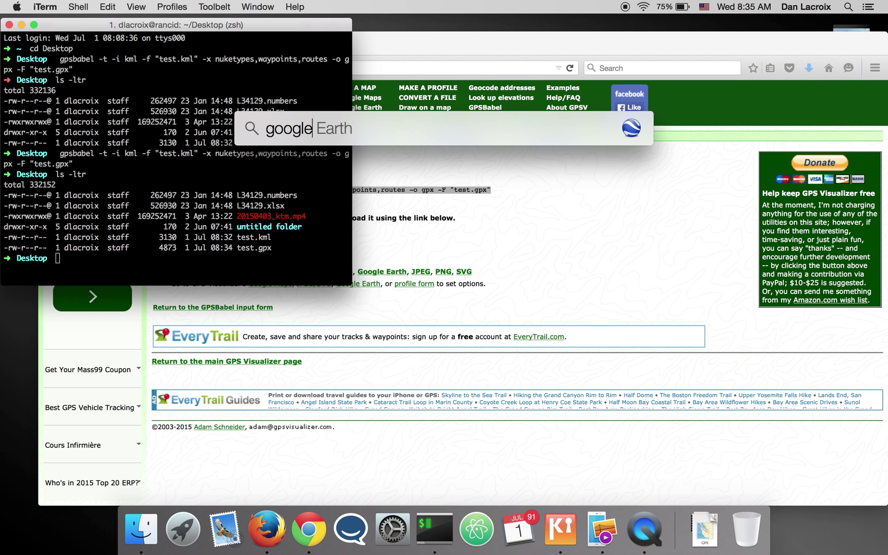
pyautogui.press('Return')
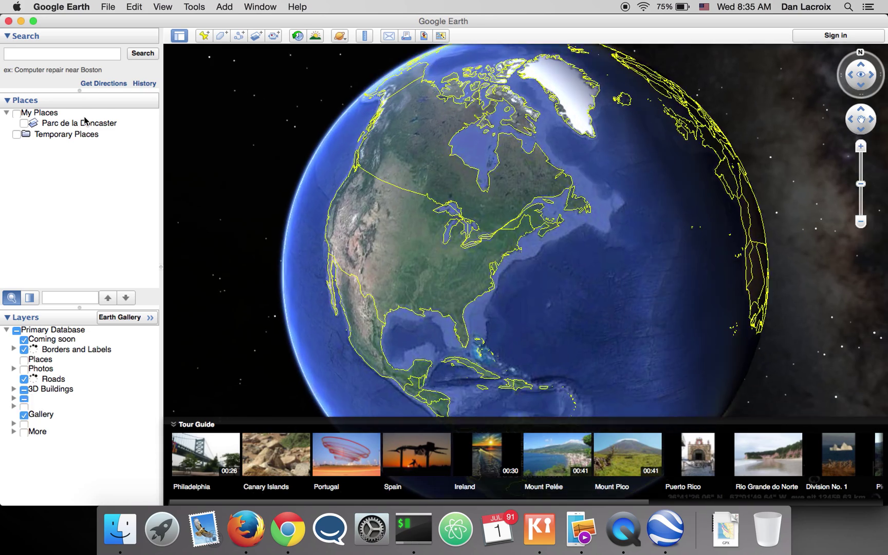
pyautogui.click(89, 123)
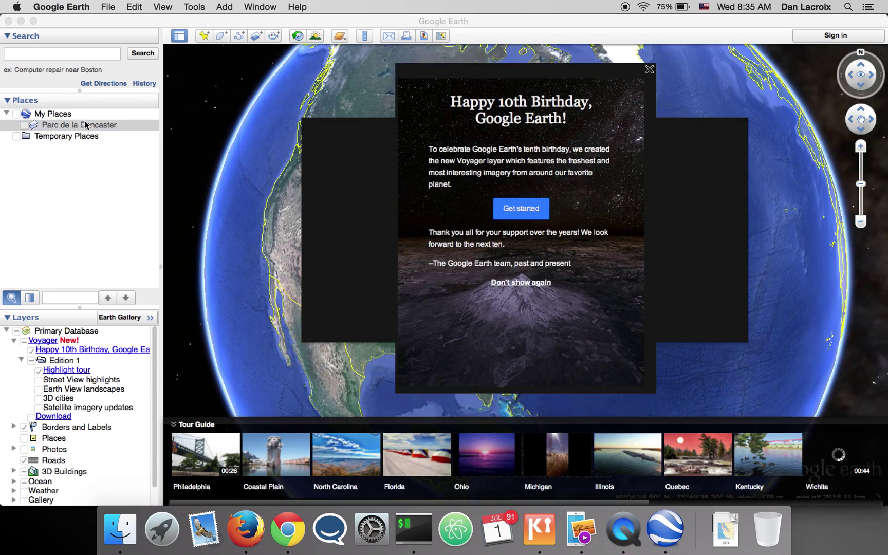
pyautogui.click(649, 69)
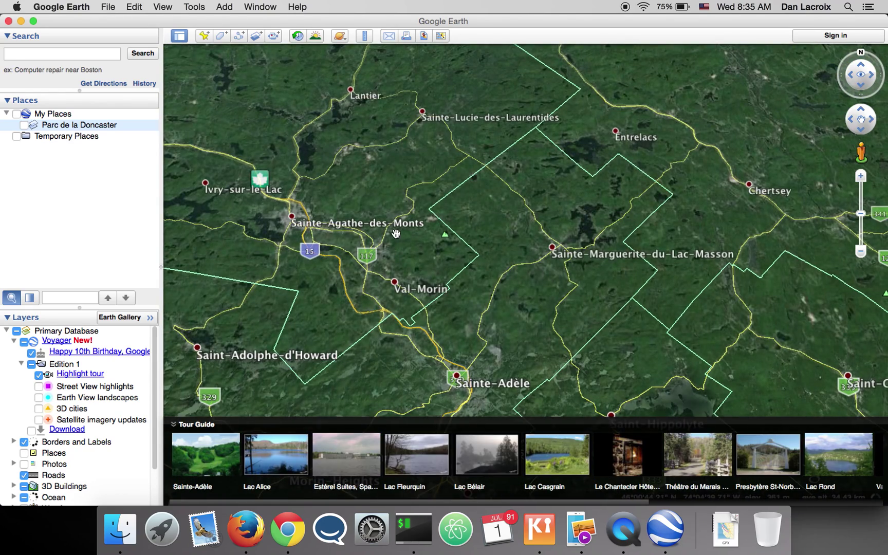
# - Add a path to Temporary Places with seven points running northeast from just east of Val-Morin, keeping the default name
pyautogui.click(90, 138)
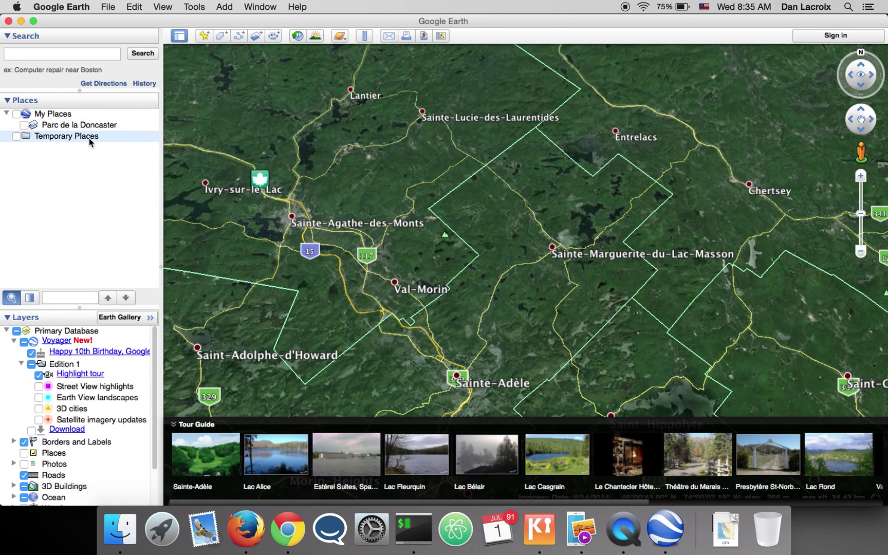
pyautogui.rightClick(90, 140)
pyautogui.moveTo(159, 145)
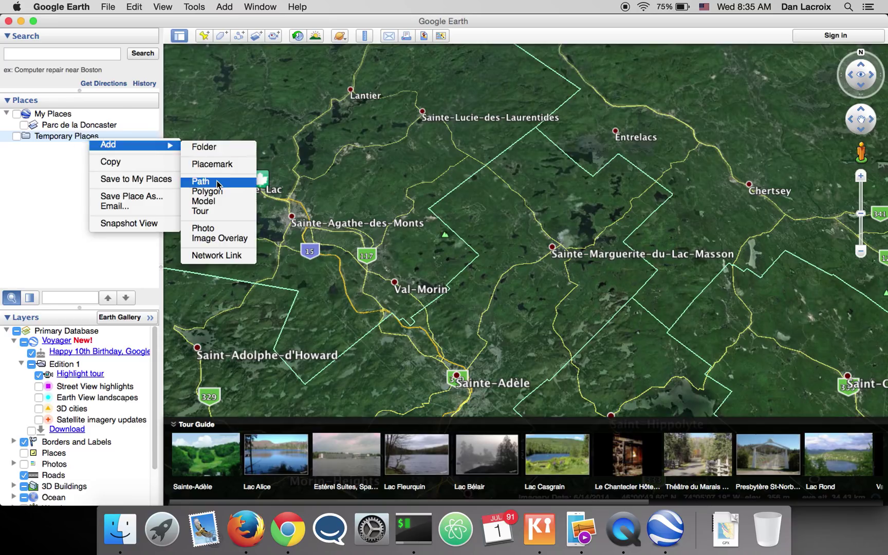
pyautogui.click(201, 181)
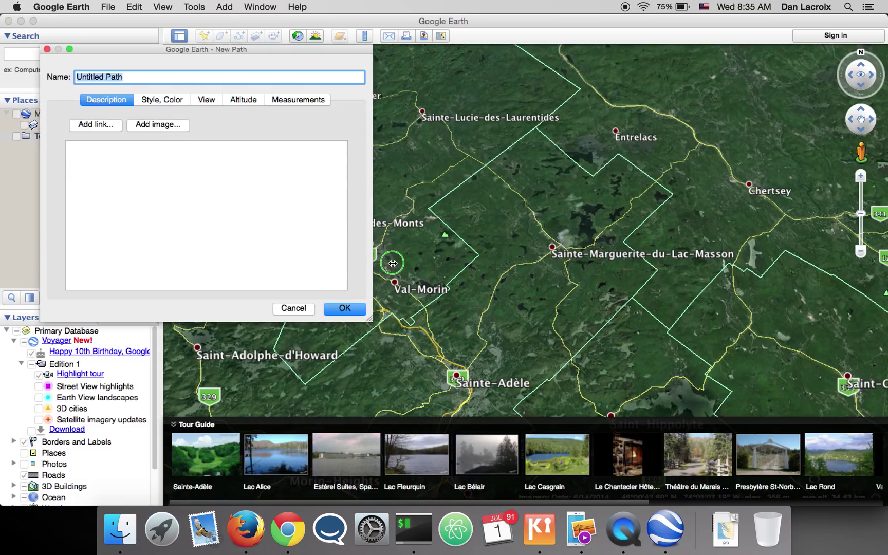
pyautogui.click(424, 302)
pyautogui.click(425, 279)
pyautogui.click(445, 269)
pyautogui.click(444, 234)
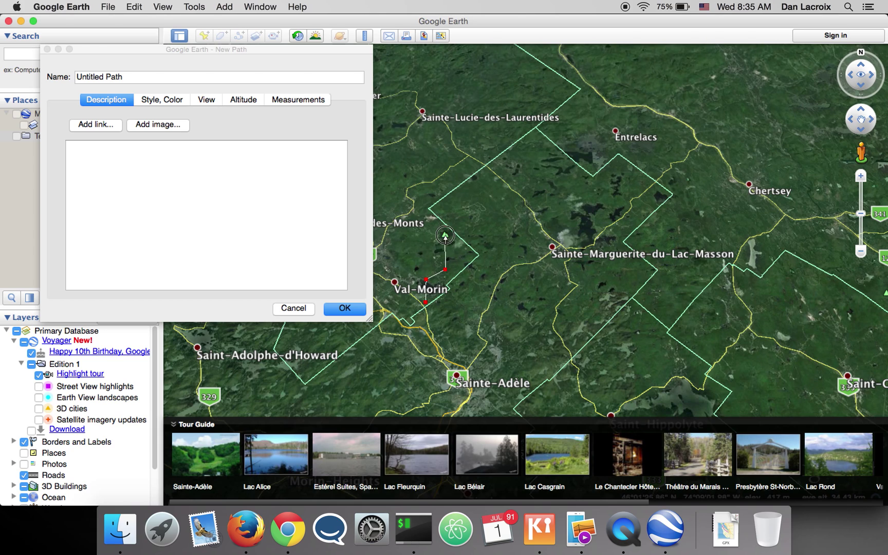
pyautogui.click(465, 224)
pyautogui.click(474, 219)
pyautogui.click(491, 164)
pyautogui.click(345, 307)
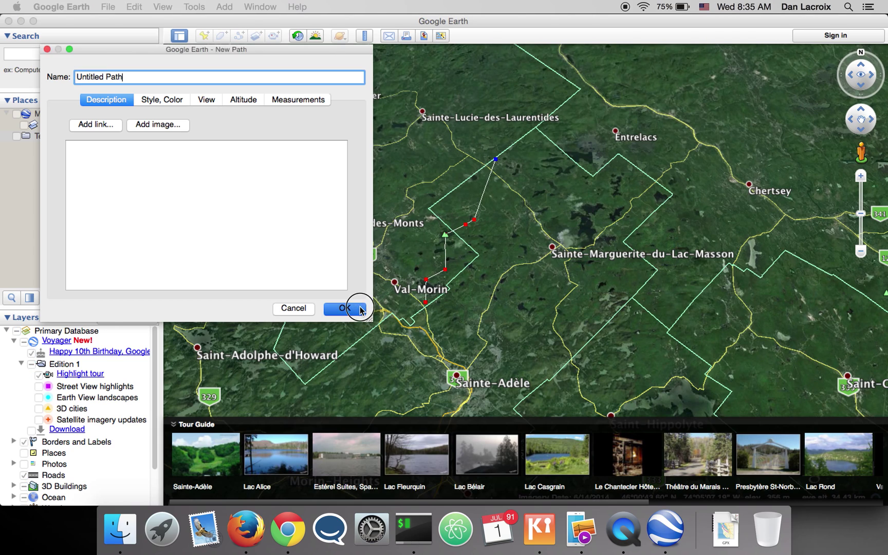
# - Add a second path to Temporary Places with eight points, branching off the first path and zigzagging around the lake east of Val-Morin
pyautogui.rightClick(92, 137)
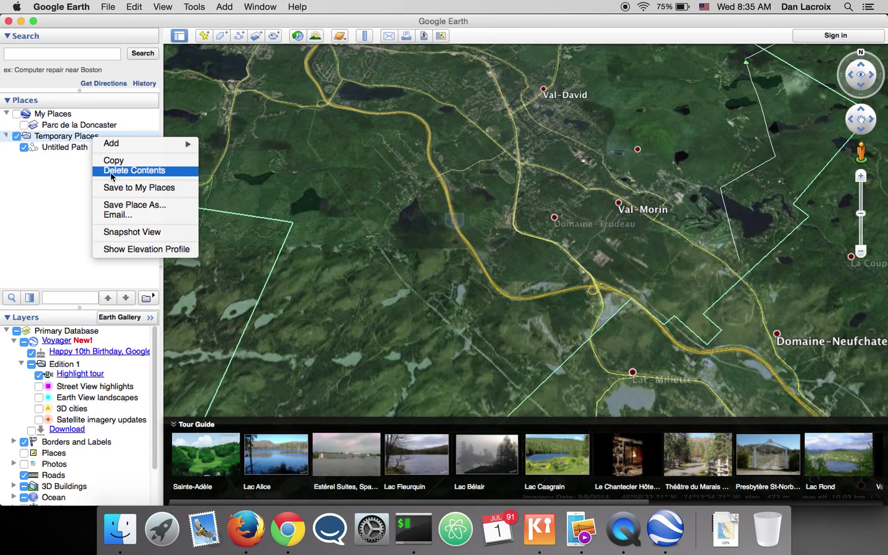
pyautogui.moveTo(148, 143)
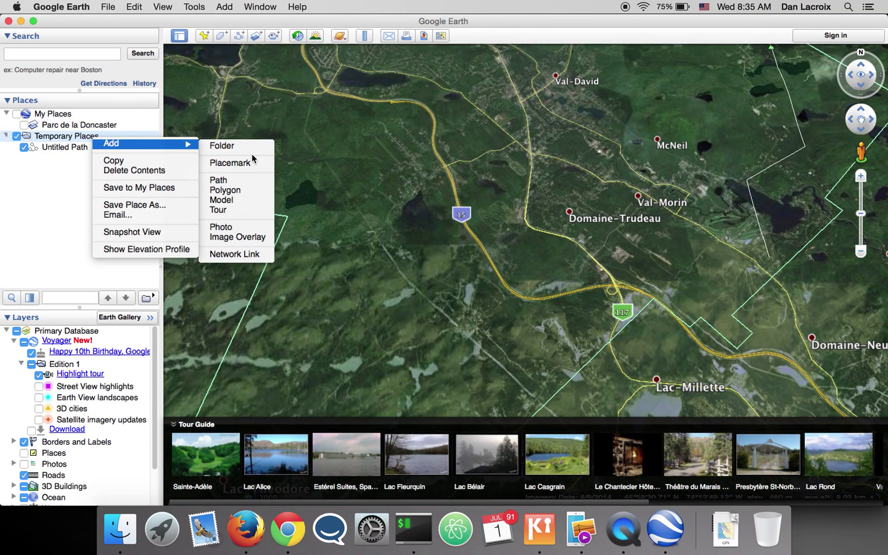
pyautogui.click(241, 184)
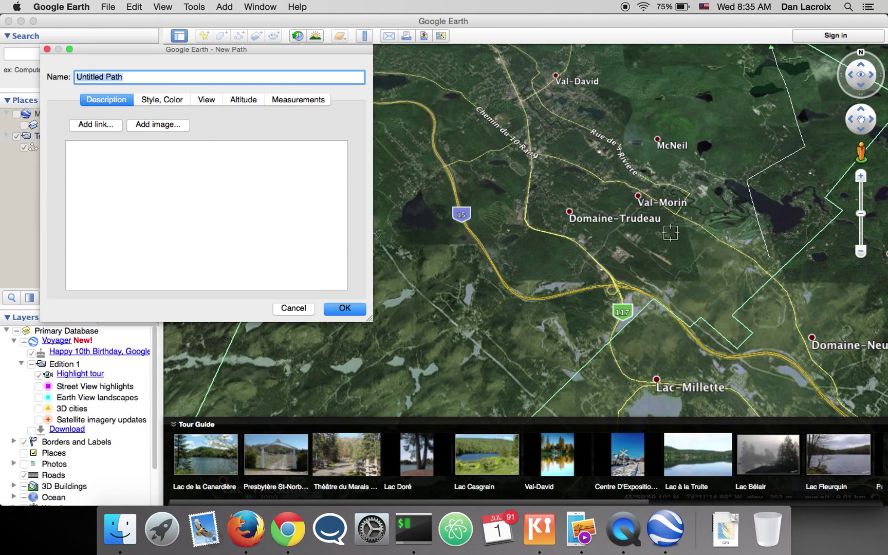
pyautogui.click(745, 179)
pyautogui.click(726, 151)
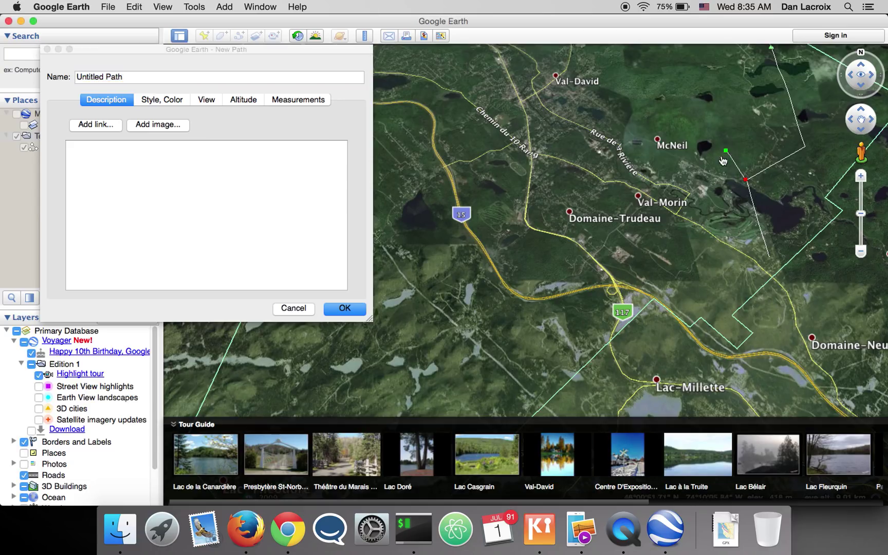
pyautogui.click(706, 172)
pyautogui.click(705, 214)
pyautogui.click(738, 184)
pyautogui.click(759, 191)
pyautogui.click(760, 203)
pyautogui.click(812, 223)
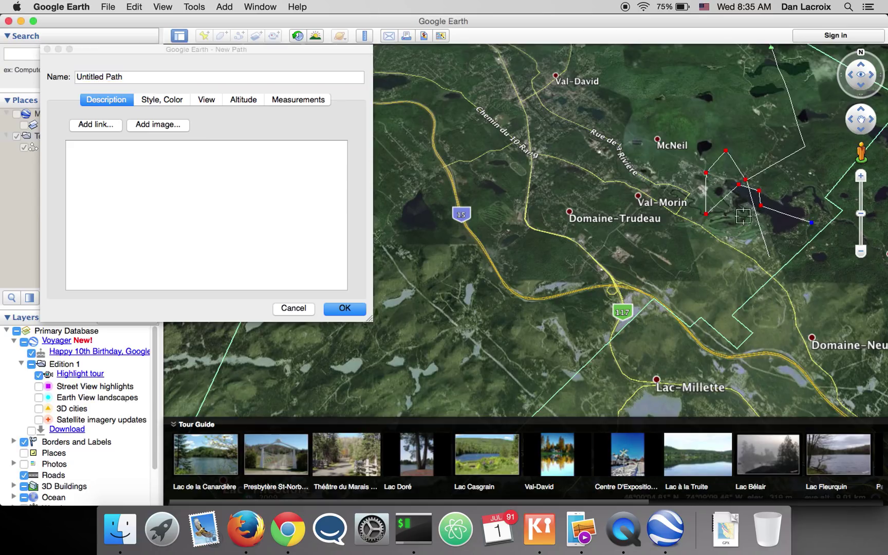
pyautogui.click(356, 312)
pyautogui.click(356, 310)
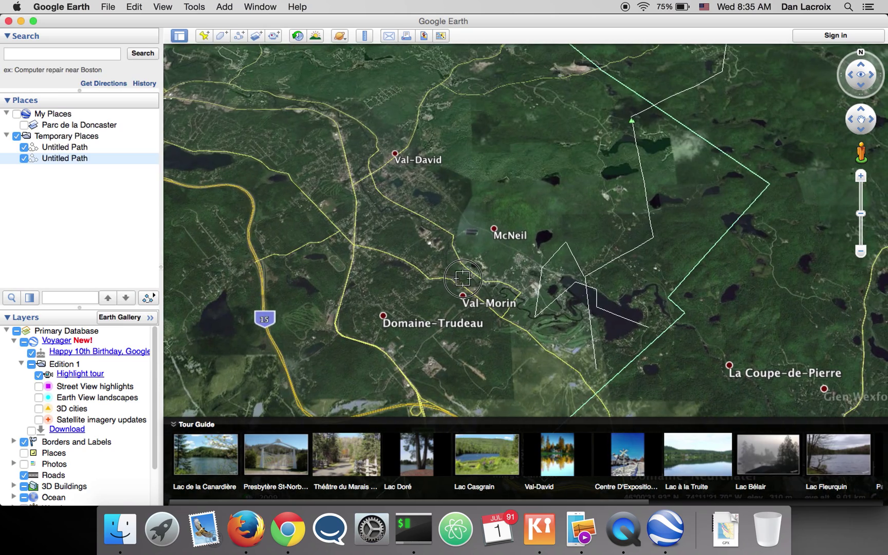
# - Add a third path to Temporary Places, branching northeast from the first path's bend north of the lake and ending near the boundary line
pyautogui.rightClick(95, 137)
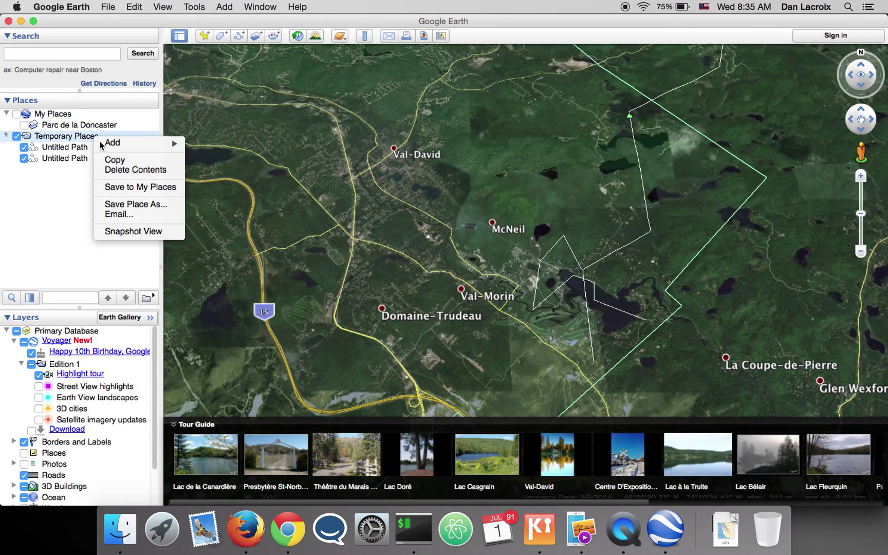
pyautogui.moveTo(139, 151)
pyautogui.click(218, 179)
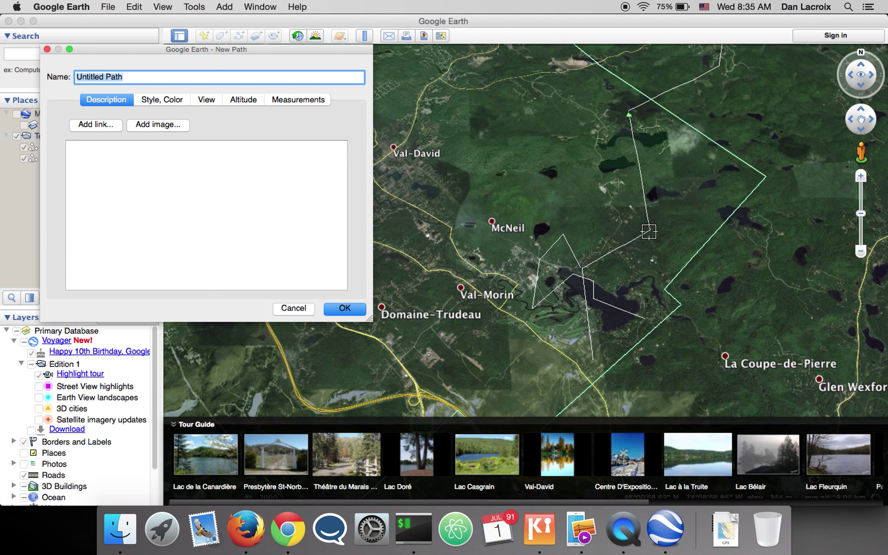
pyautogui.moveTo(648, 231); pyautogui.dragTo(697, 220)
pyautogui.click(712, 176)
pyautogui.click(709, 147)
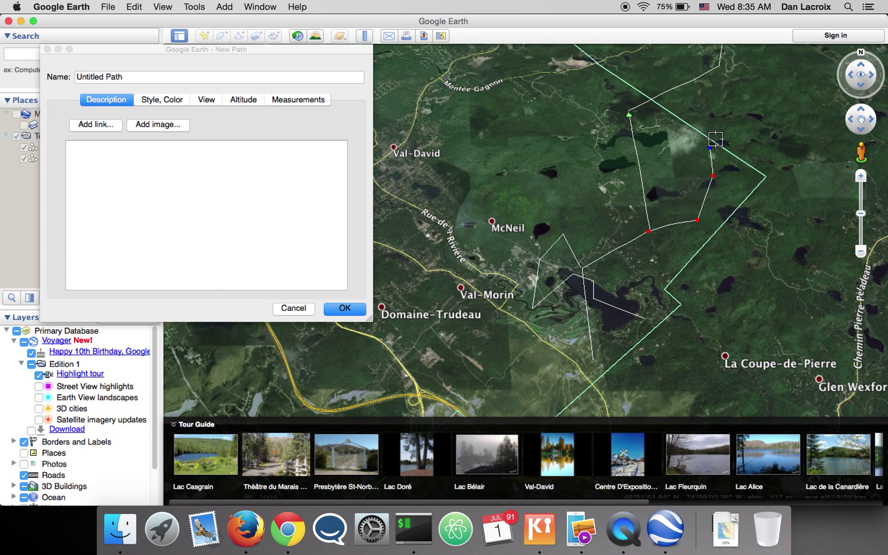
pyautogui.click(716, 138)
pyautogui.click(345, 308)
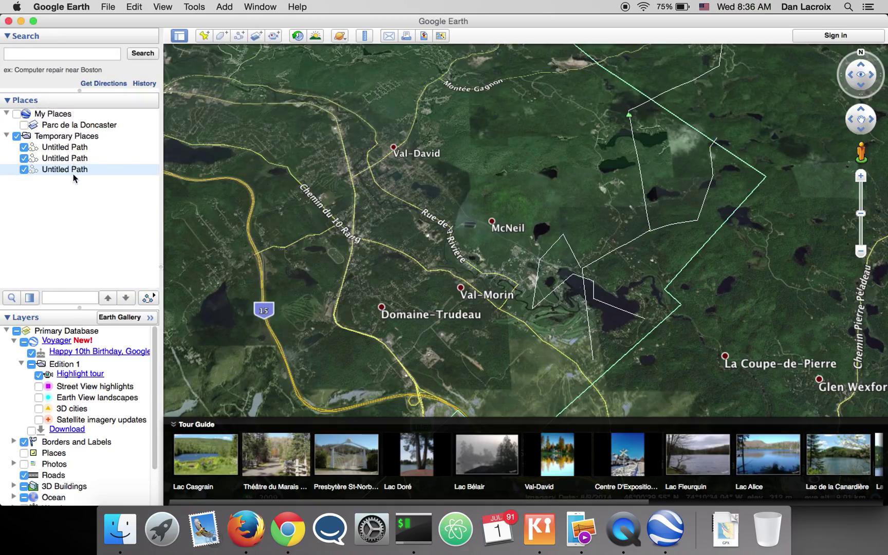
# - Start saving the whole Temporary Places folder to file with the type Kml (*.kml), and cancel without saving
pyautogui.rightClick(75, 140)
pyautogui.moveTo(102, 144)
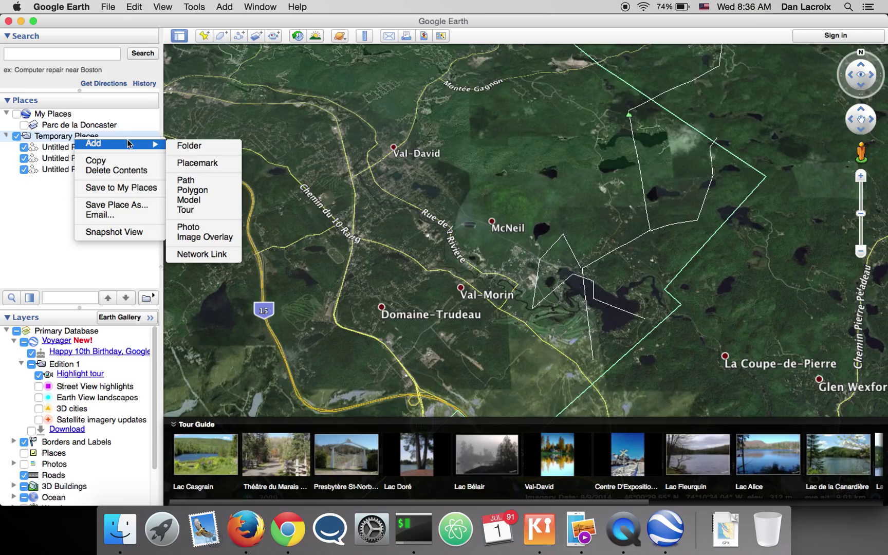
pyautogui.click(122, 206)
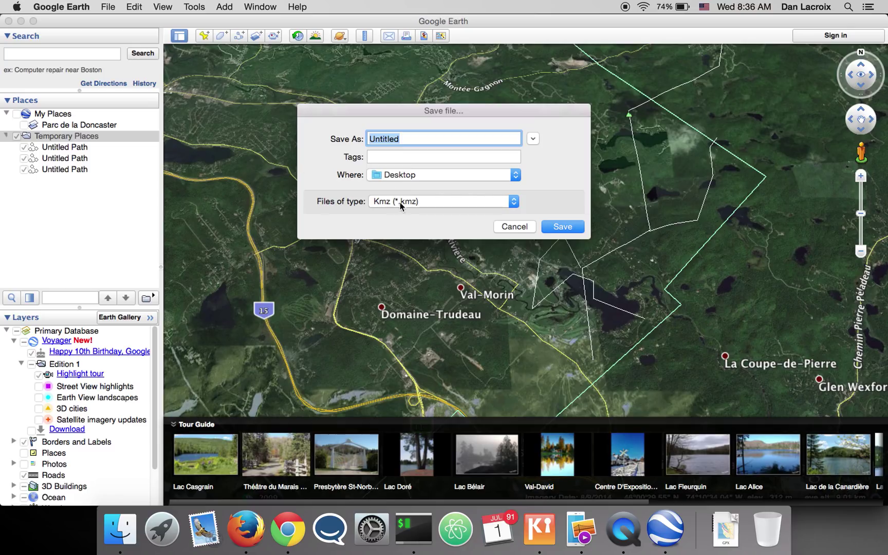
pyautogui.click(401, 207)
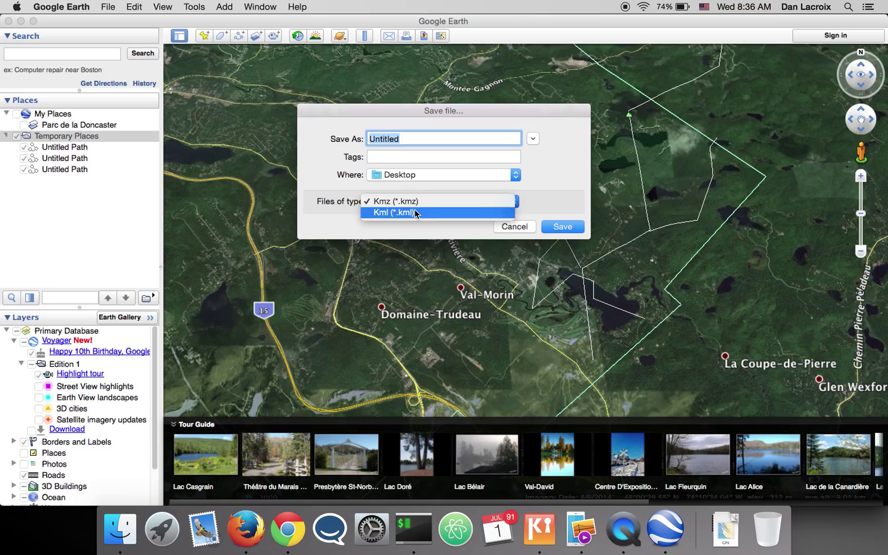
pyautogui.click(415, 212)
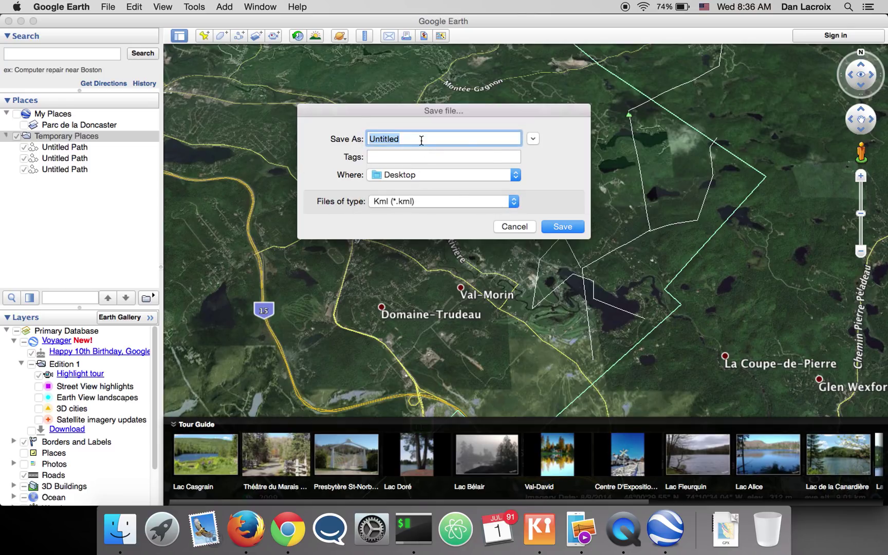
pyautogui.click(525, 227)
pyautogui.moveTo(576, 189); pyautogui.dragTo(499, 231)
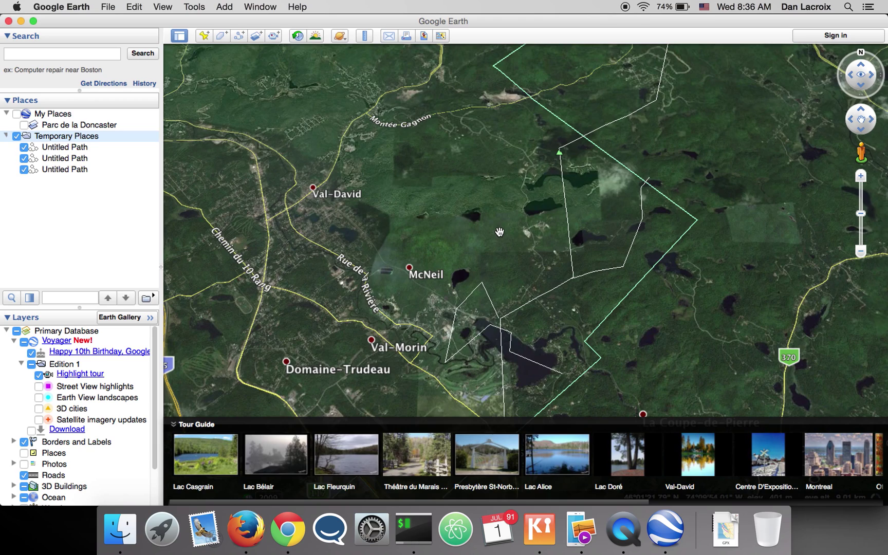
pyautogui.scroll(-5, 499, 232)
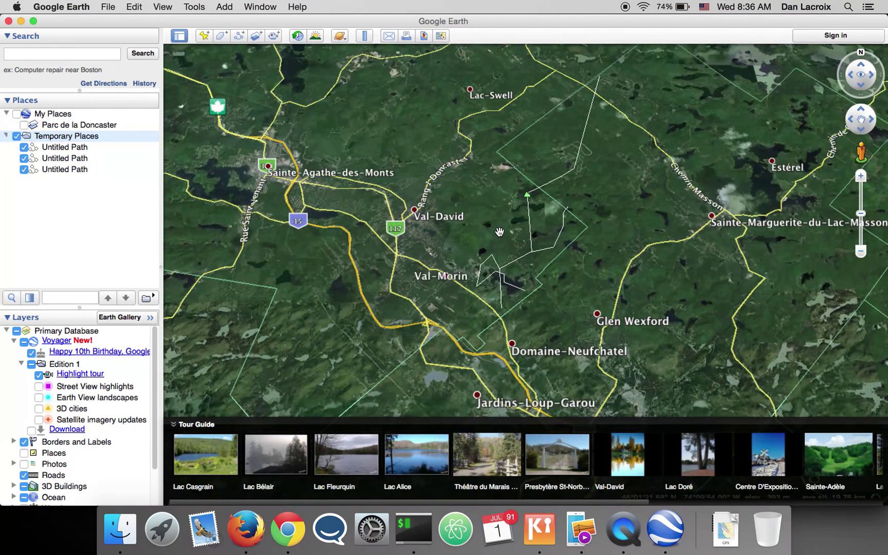
pyautogui.moveTo(499, 232); pyautogui.dragTo(490, 232)
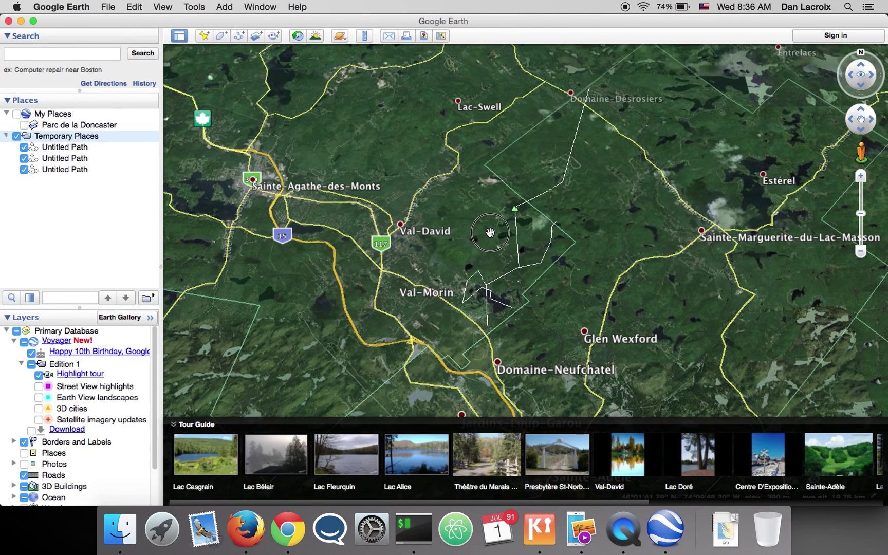